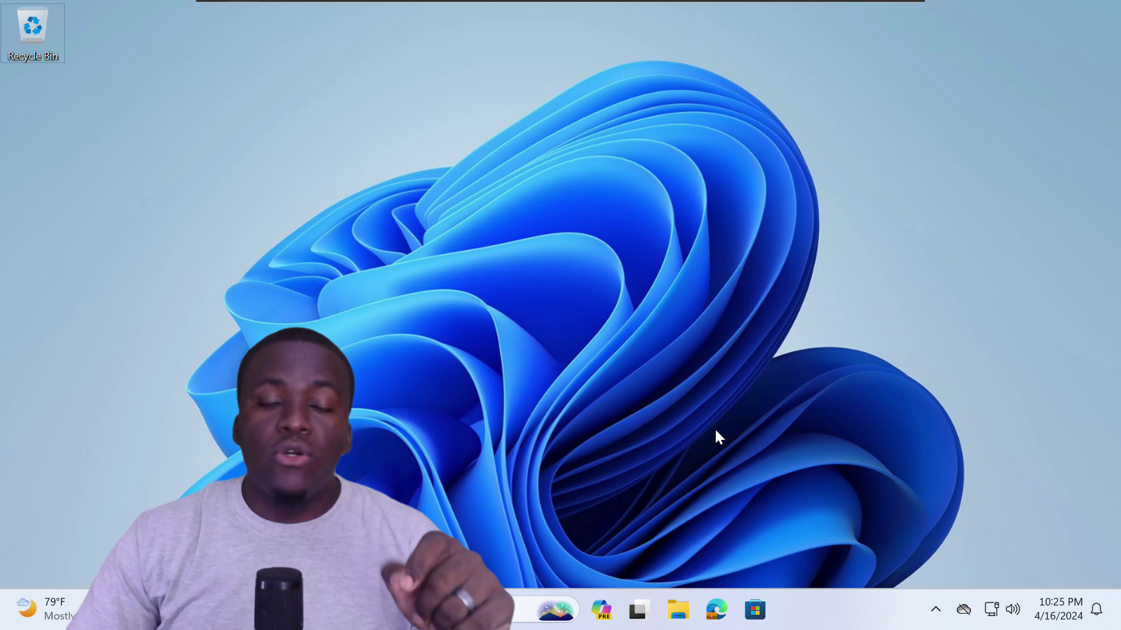
click(602, 611)
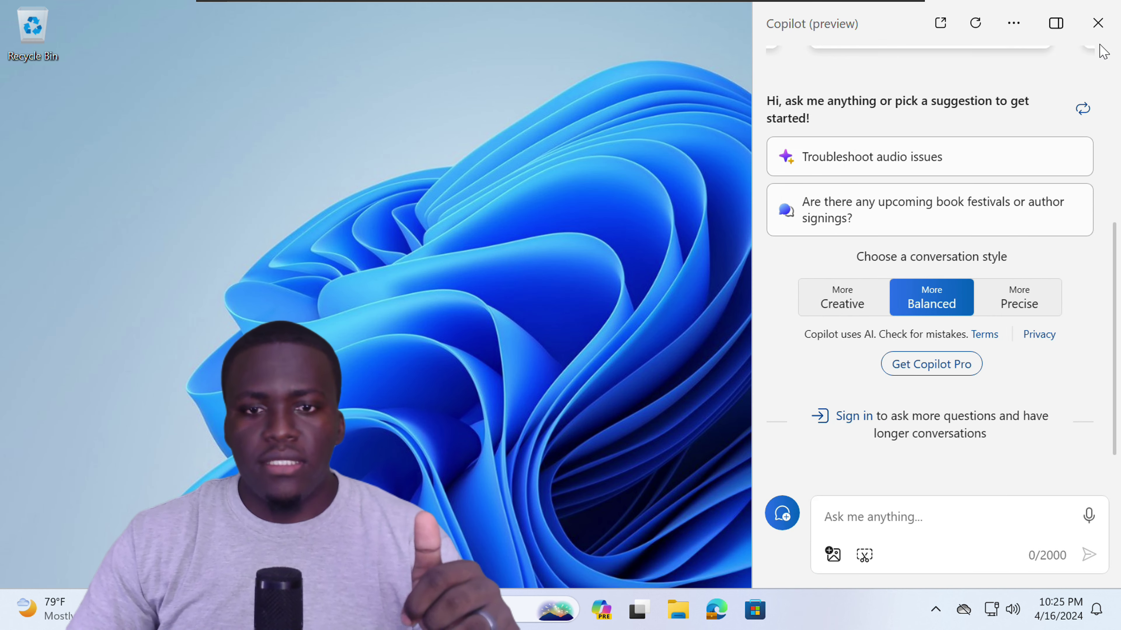
click(1097, 23)
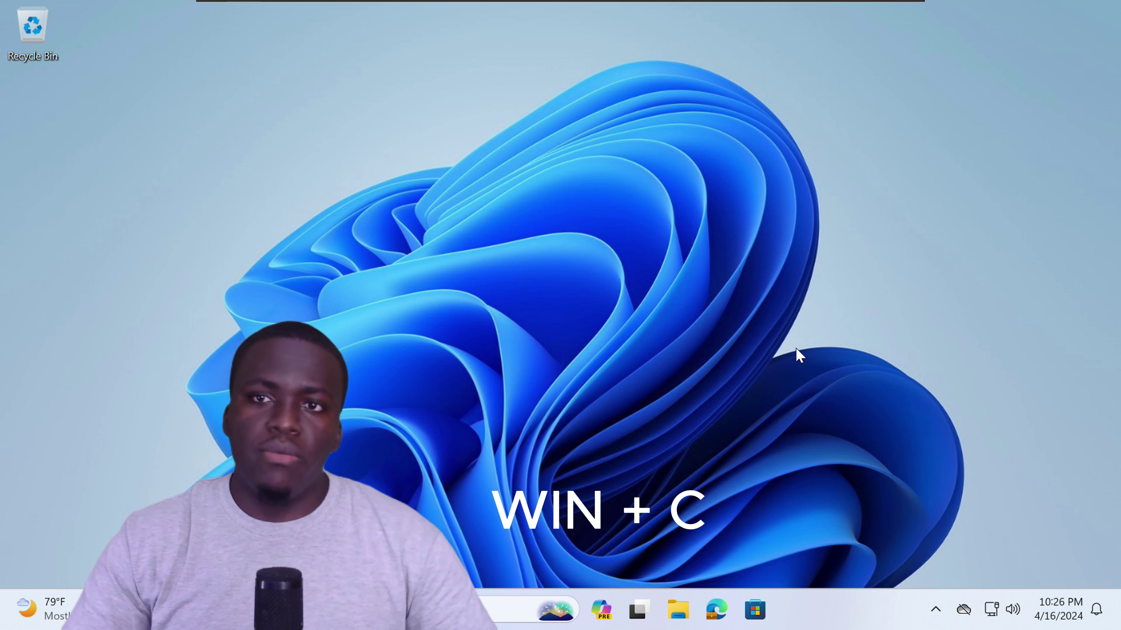
key(super+c)
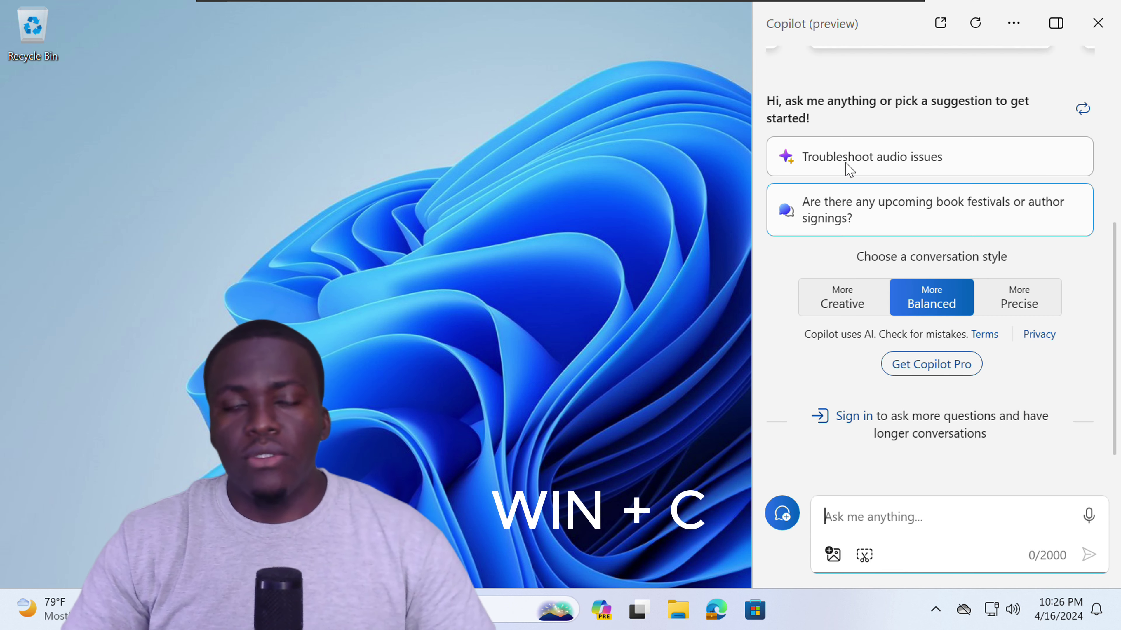
click(1096, 25)
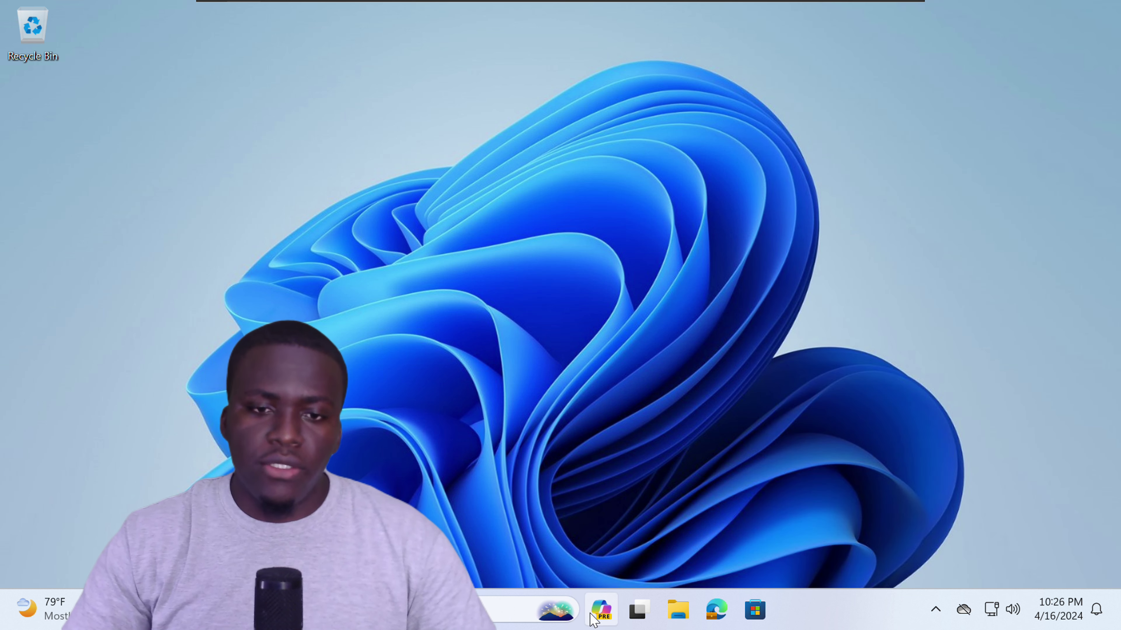
- In Taskbar settings, switch Copilot (preview) Off and then back On
right_click(859, 619)
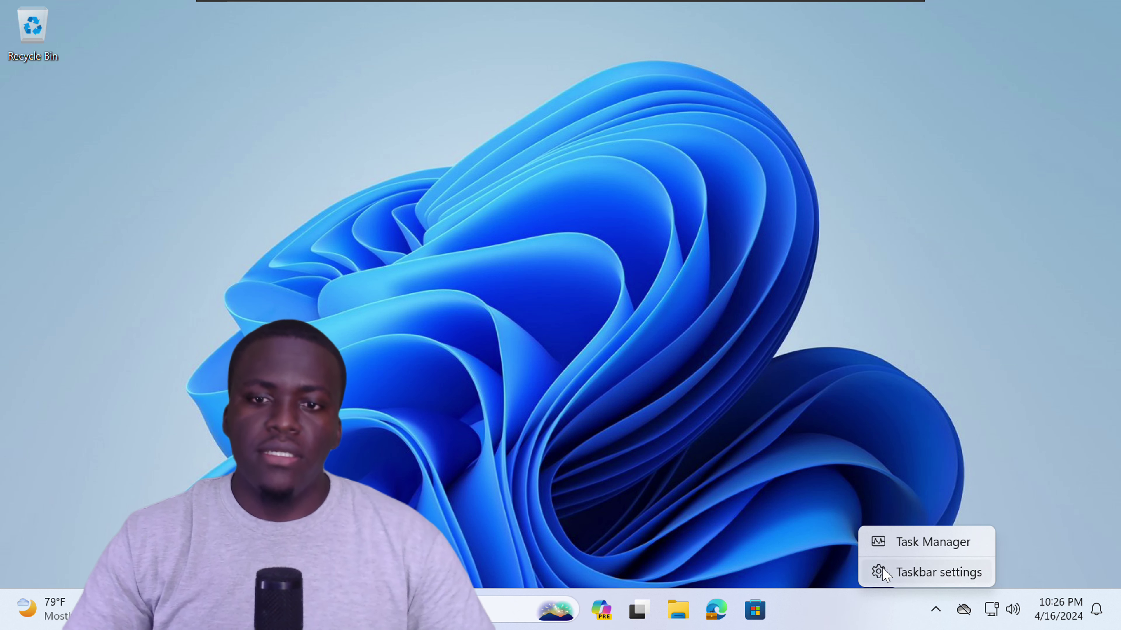
click(806, 594)
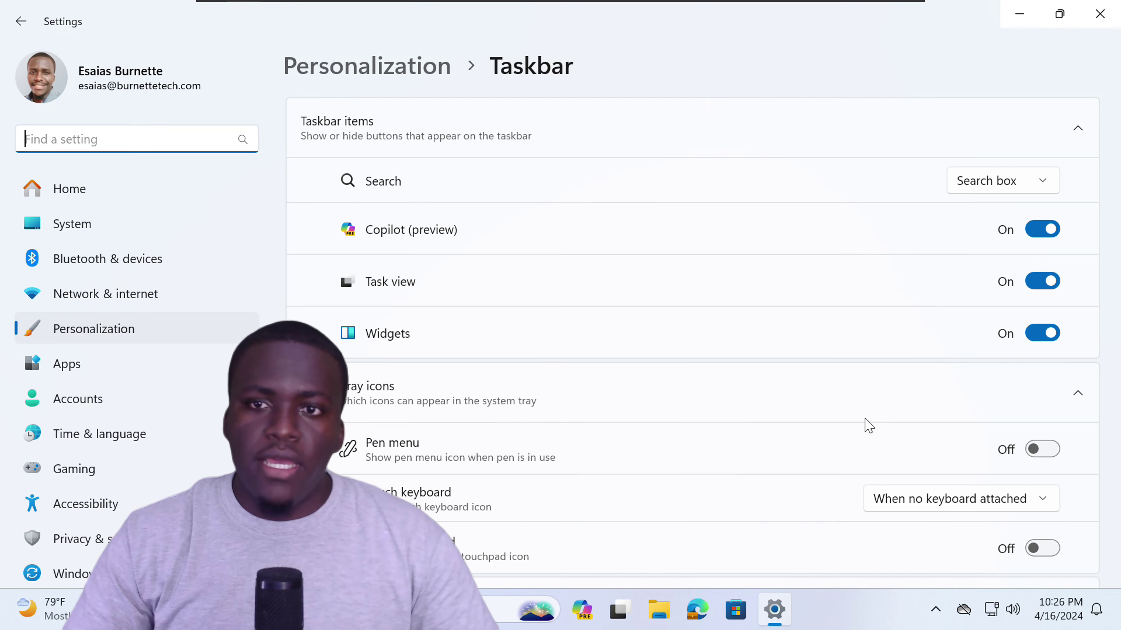
click(1052, 240)
click(993, 250)
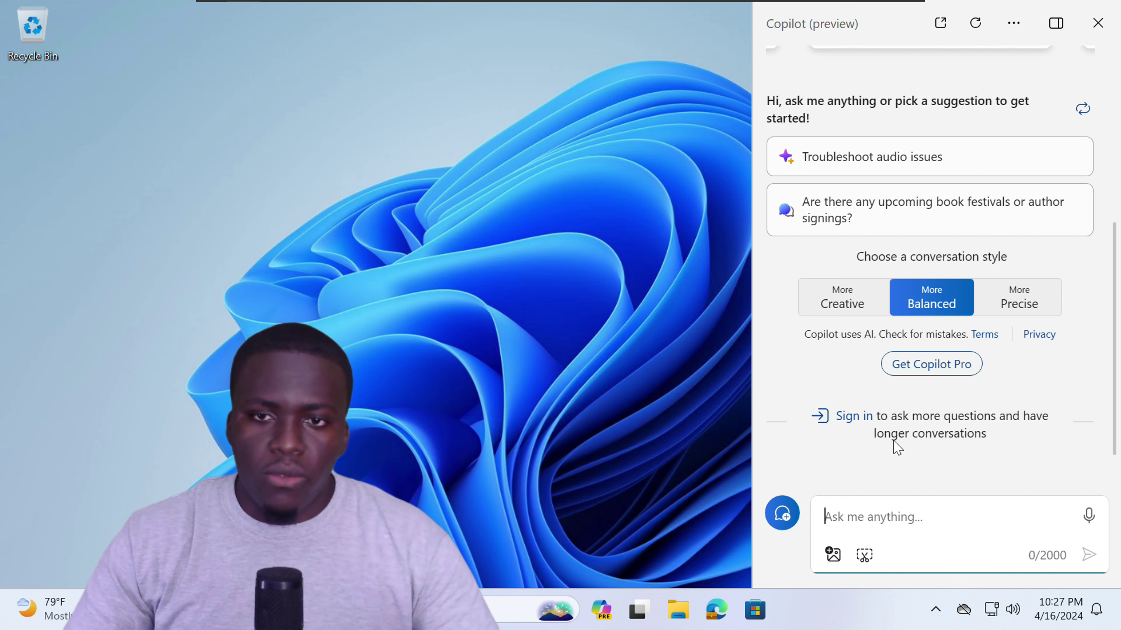
- Sign in to Copilot from the panel's Sign in link
click(864, 424)
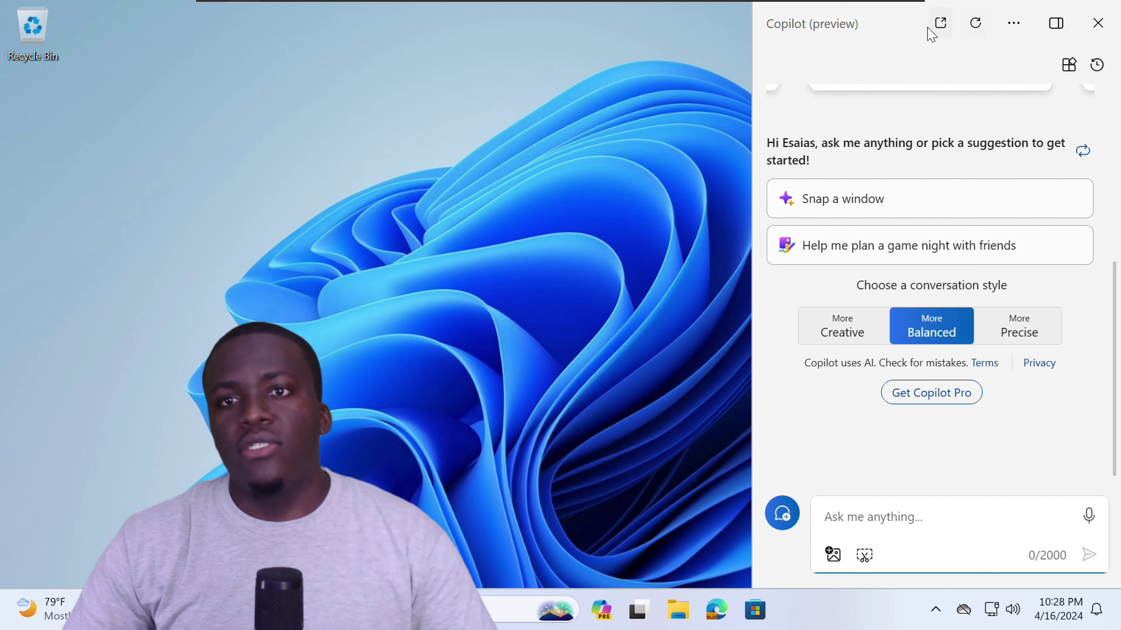
- Open Copilot in Microsoft Edge, close Edge, then reopen and refresh the Copilot panel
click(941, 26)
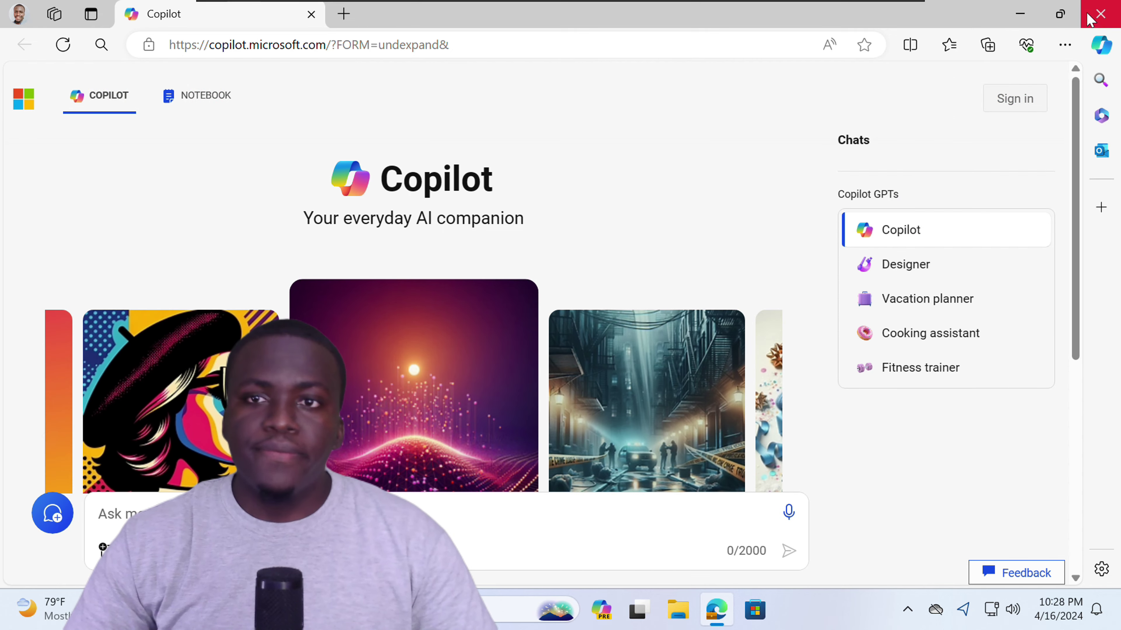
click(1076, 18)
click(602, 610)
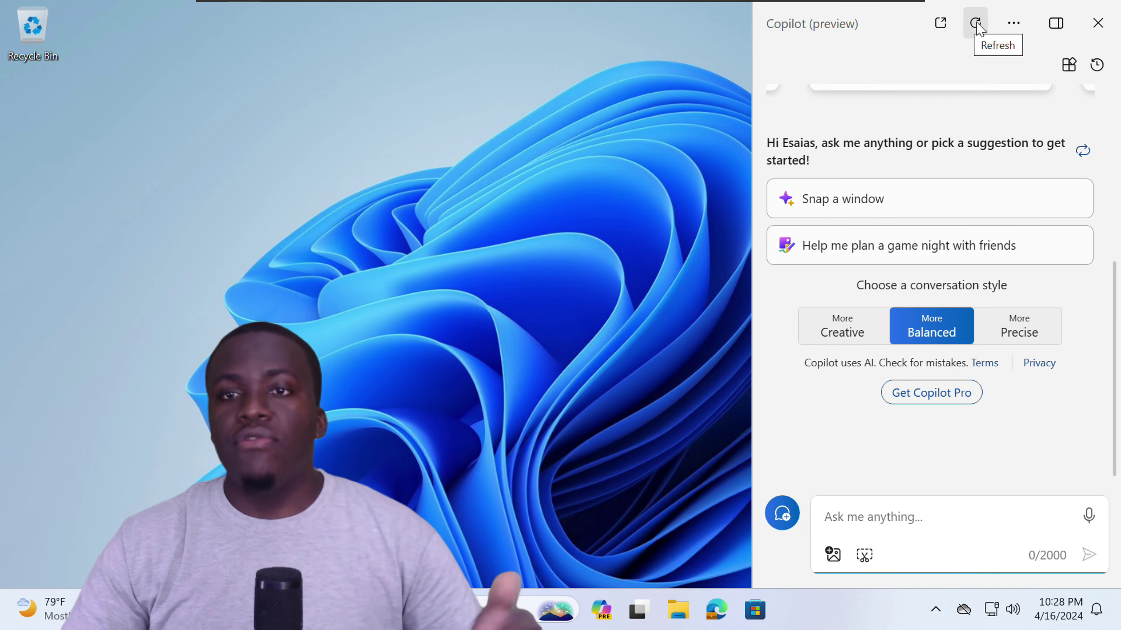
click(975, 24)
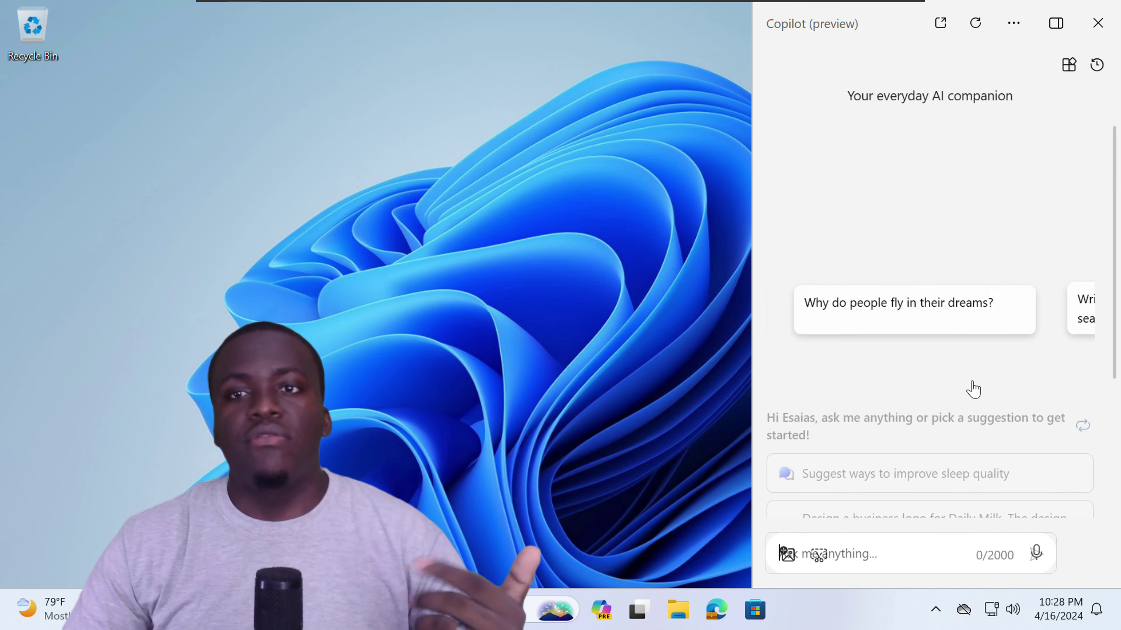
- Turn on 'Allow Copilot to read context clues from Microsoft Edge' and recheck that it stays On
click(1014, 24)
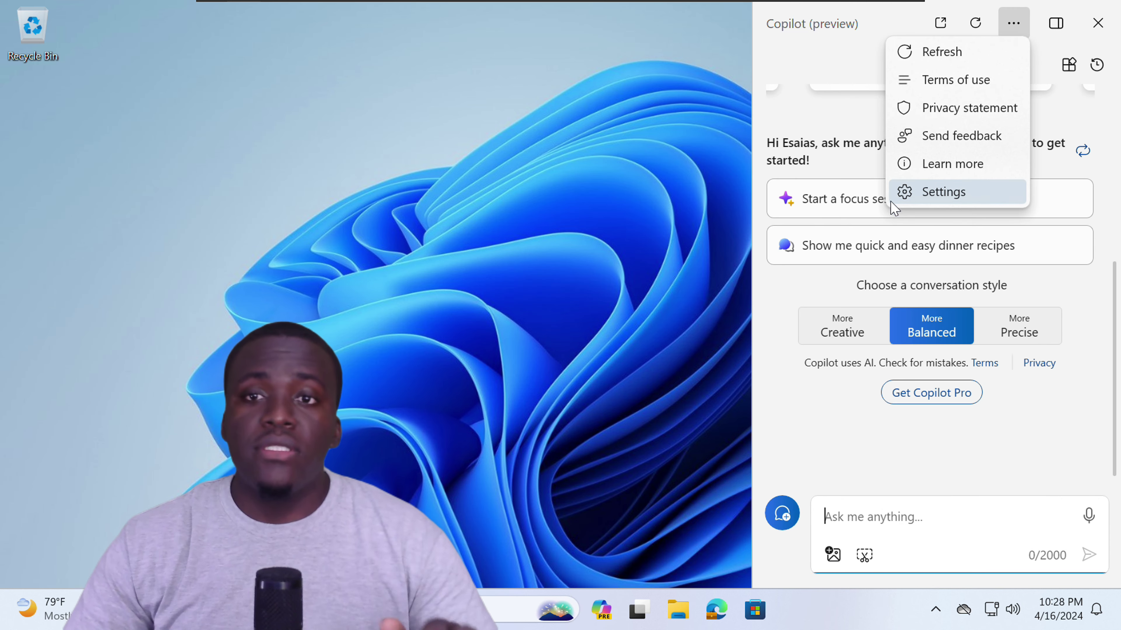
click(931, 192)
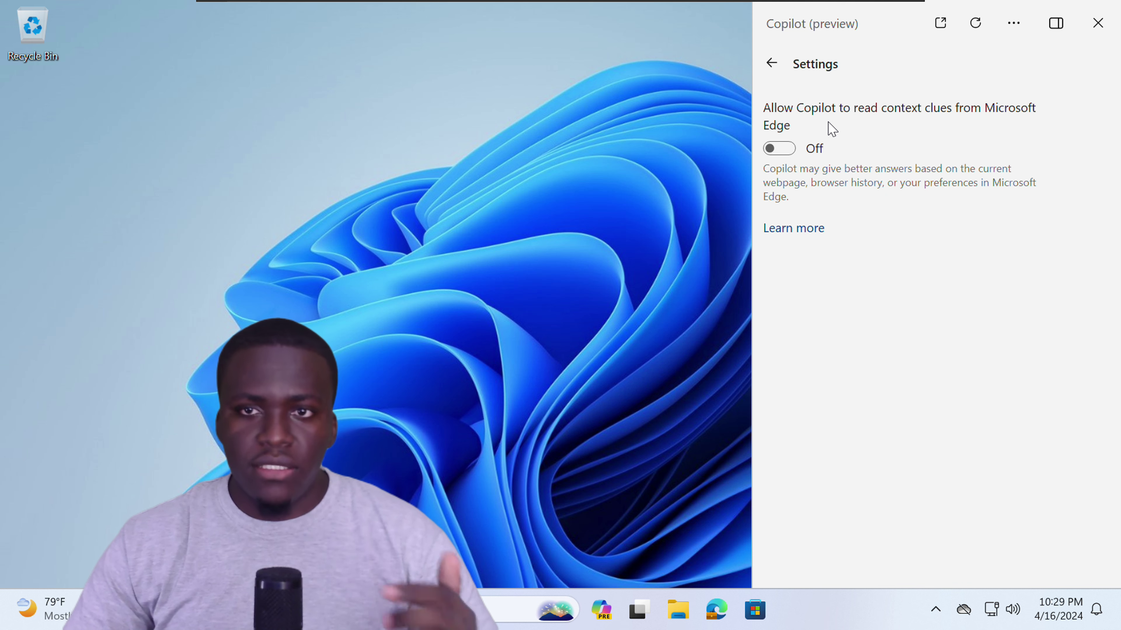
click(792, 152)
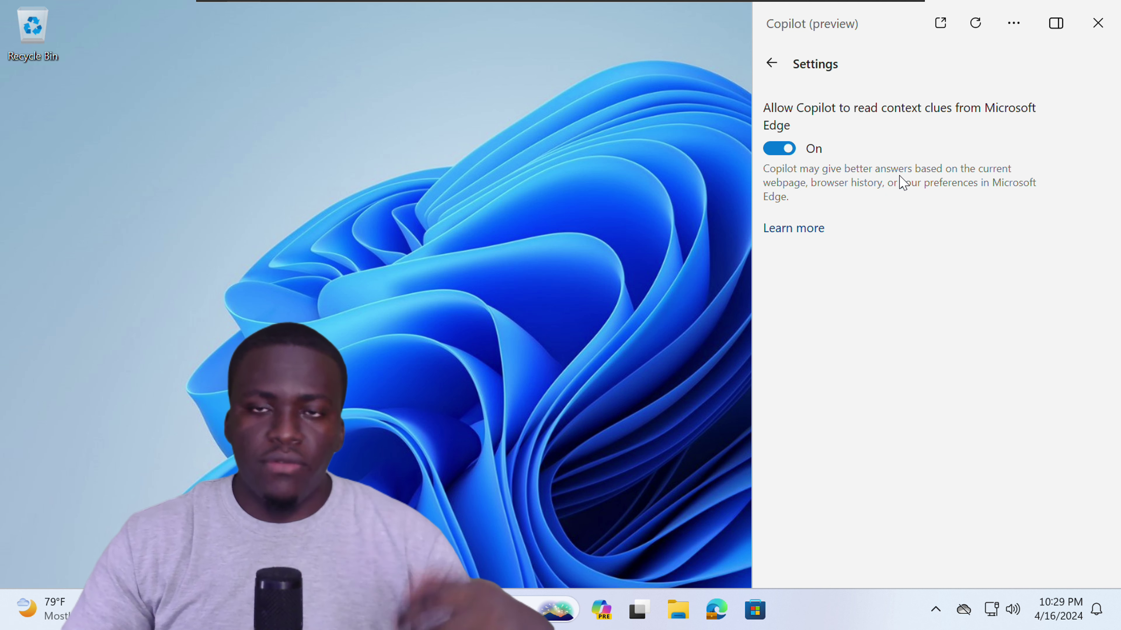
click(777, 69)
click(1013, 22)
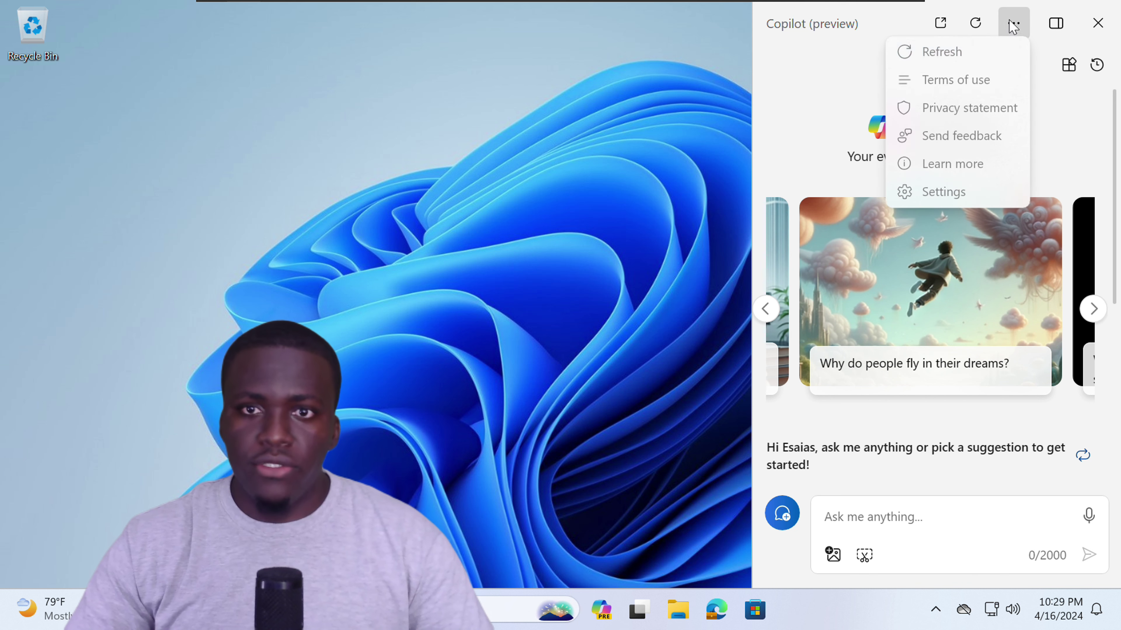
click(940, 191)
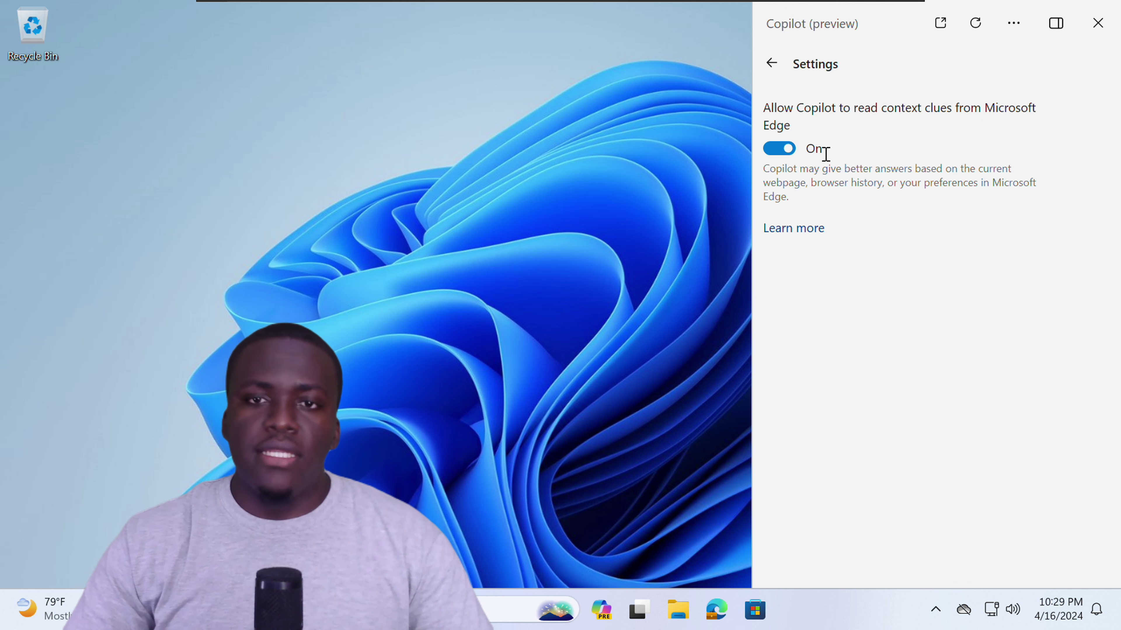
click(773, 70)
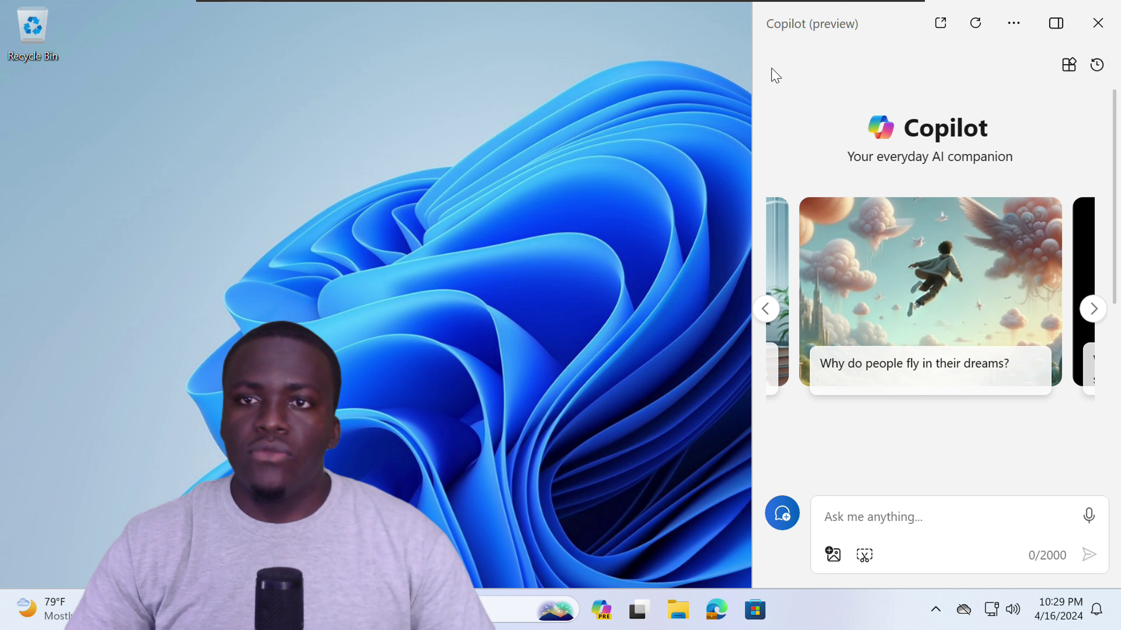
- Dock Copilot side by side, then open Edge and File Explorer to see them fit beside it
click(1056, 26)
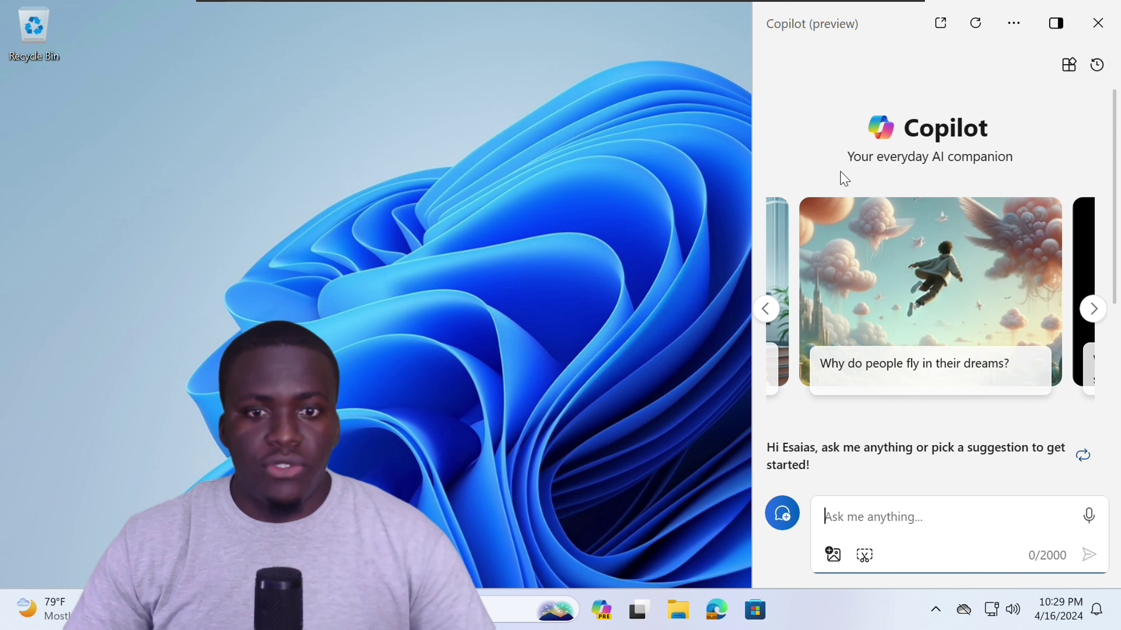
click(714, 605)
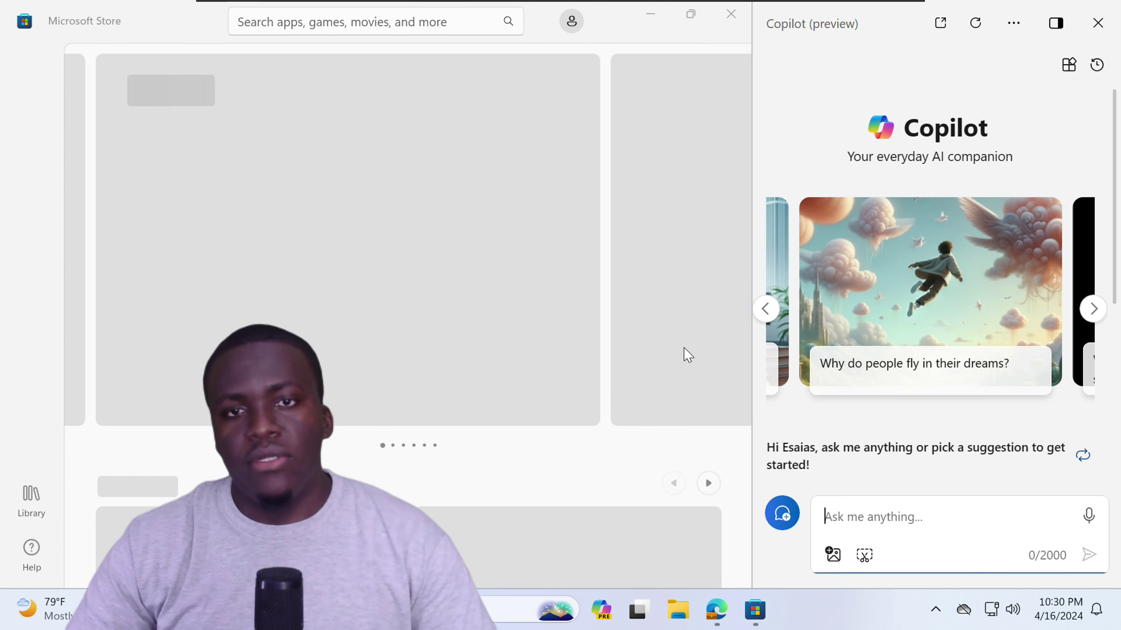
key(super+e)
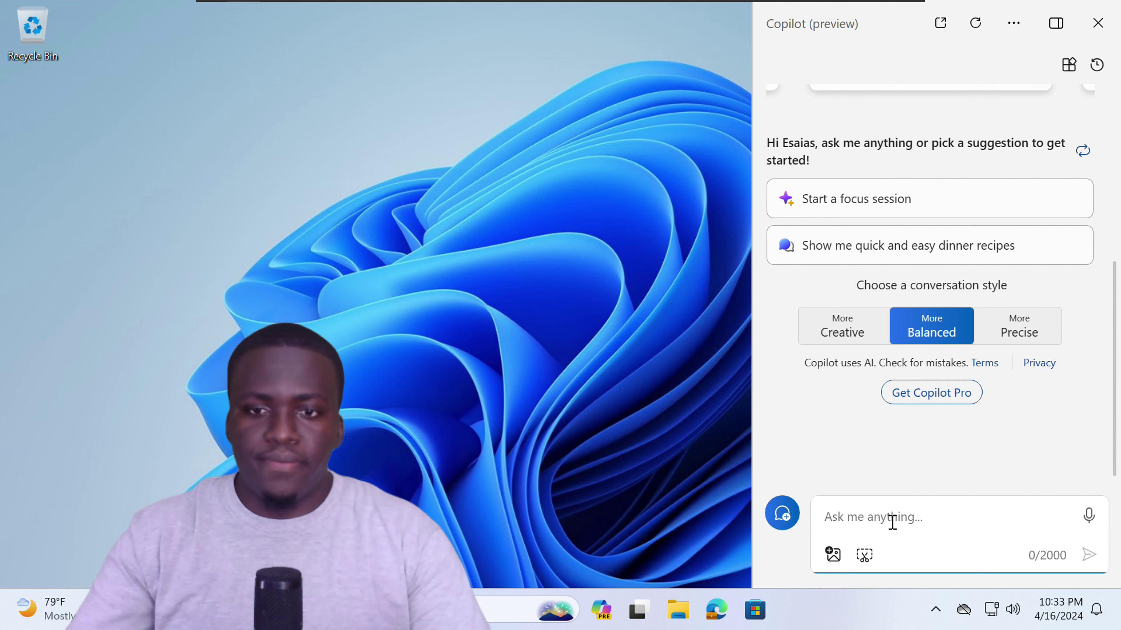
- Search Bing images for 'copilot image' in Edge and bring up the Copilot is Here picture's options
click(833, 555)
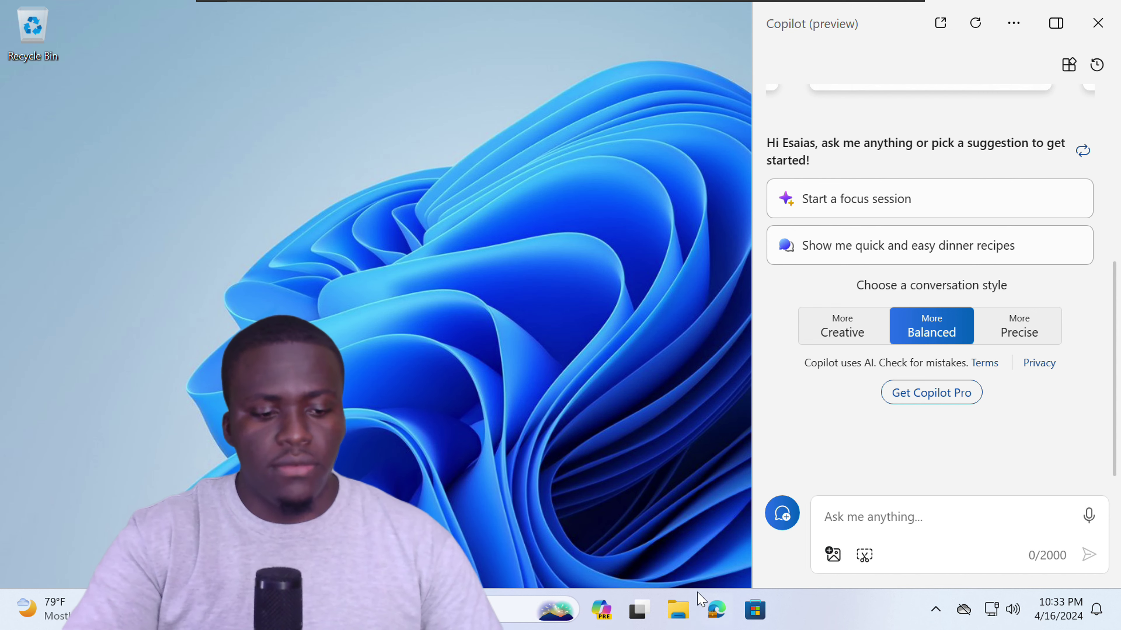
click(715, 610)
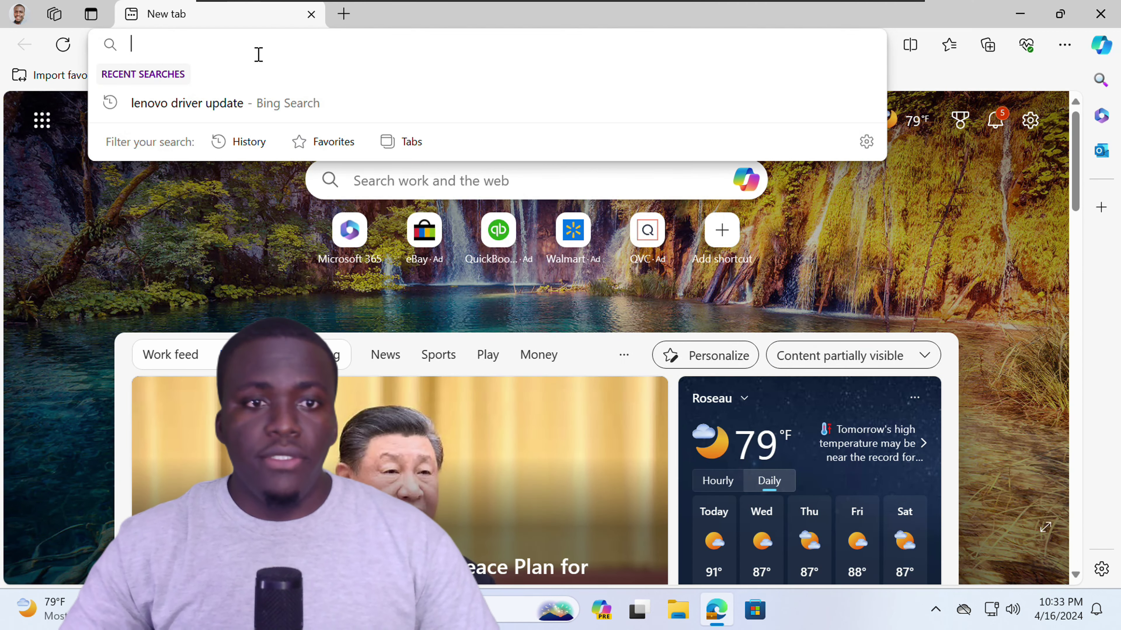
text(copilot image)
key(Return)
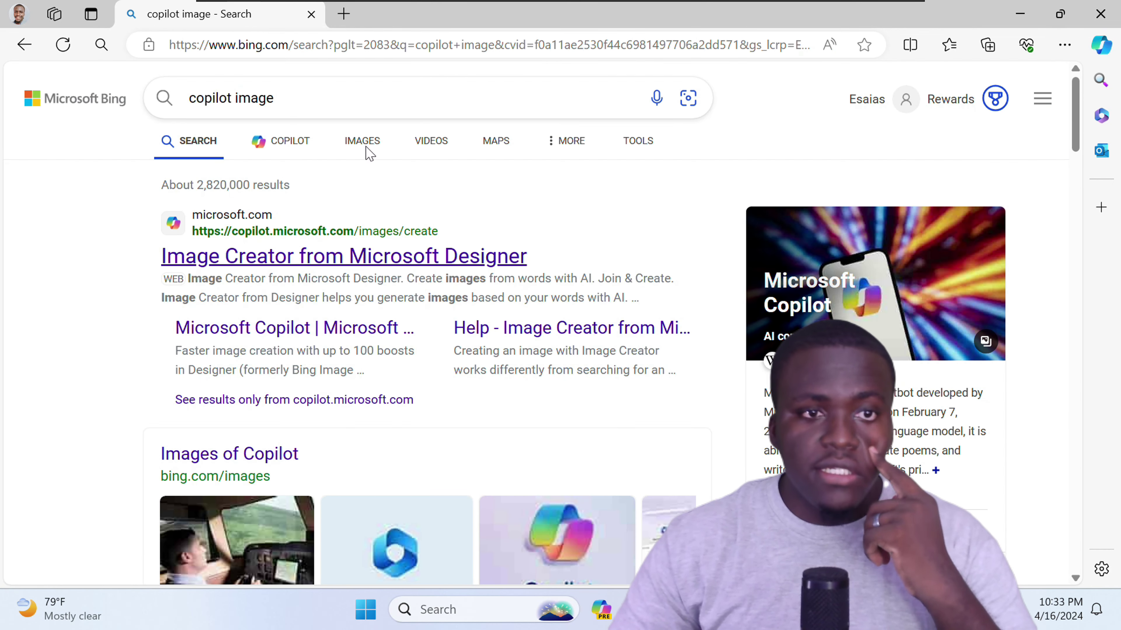
click(364, 142)
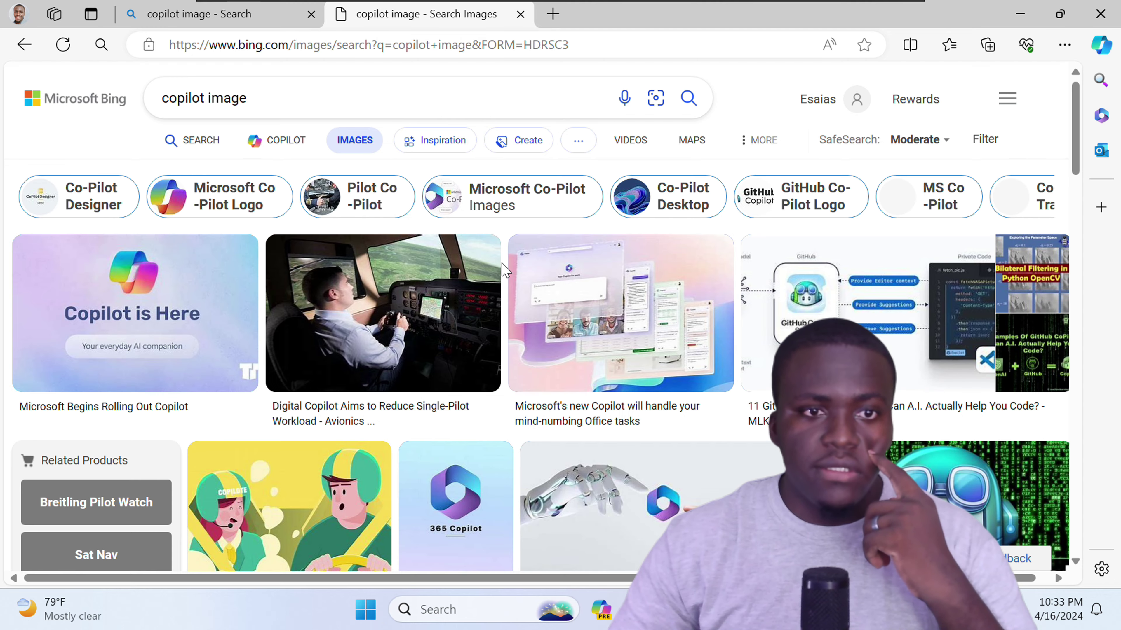
right_click(188, 287)
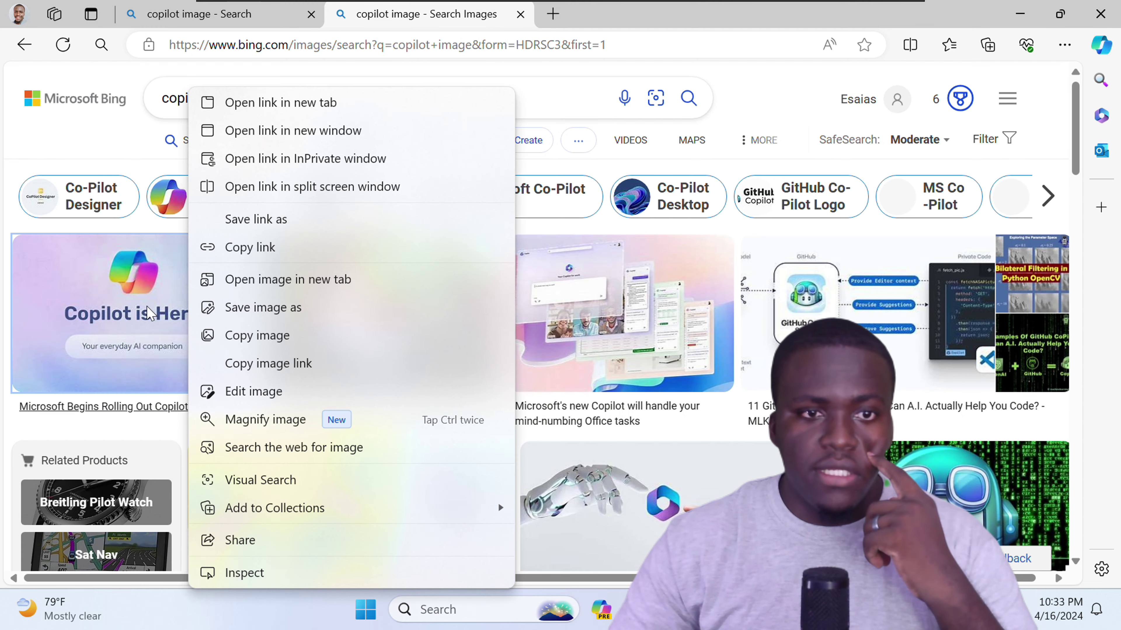
- Copy the Copilot is Here image link, paste it into Copilot, and ask 'What does this image say'
click(273, 363)
key(ctrl+shift+period)
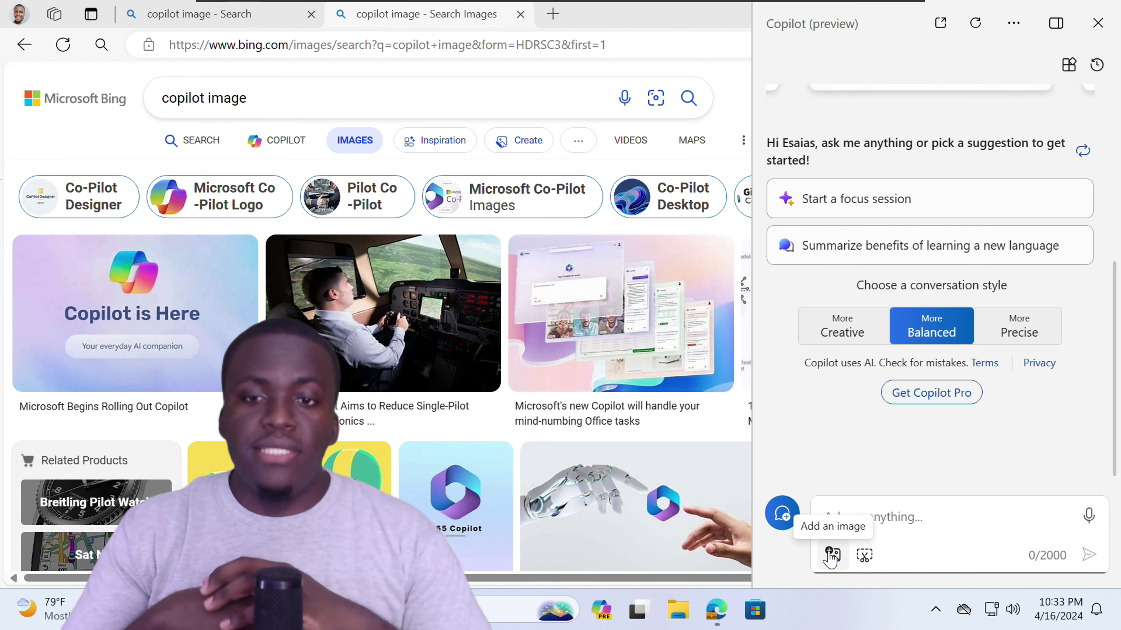
click(832, 556)
key(ctrl+v)
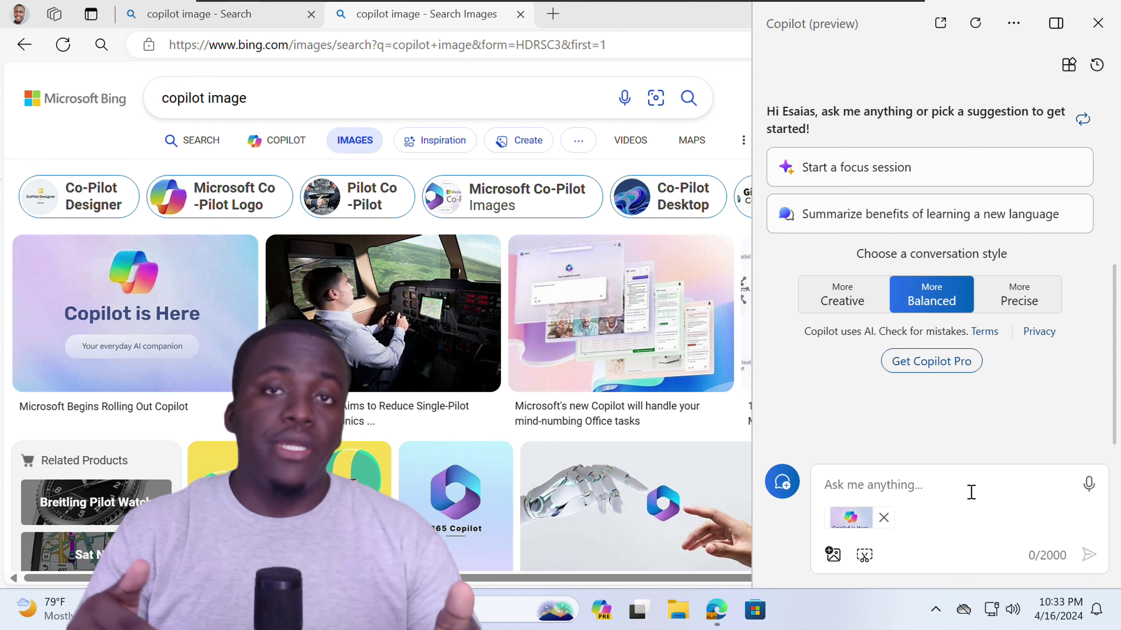
click(895, 502)
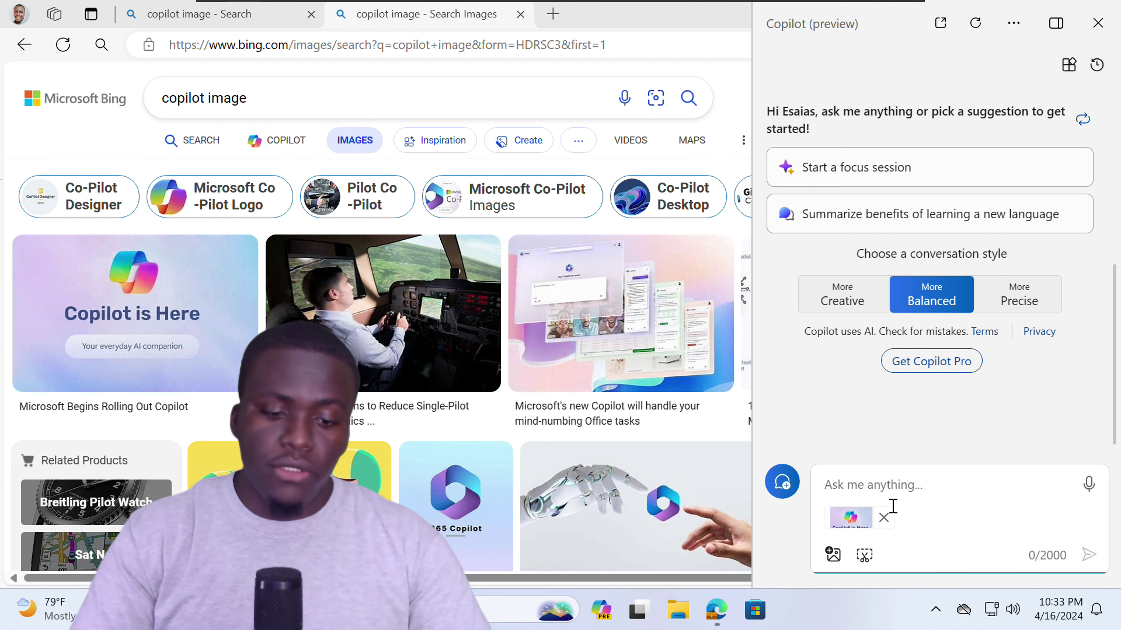
text(What does this image say)
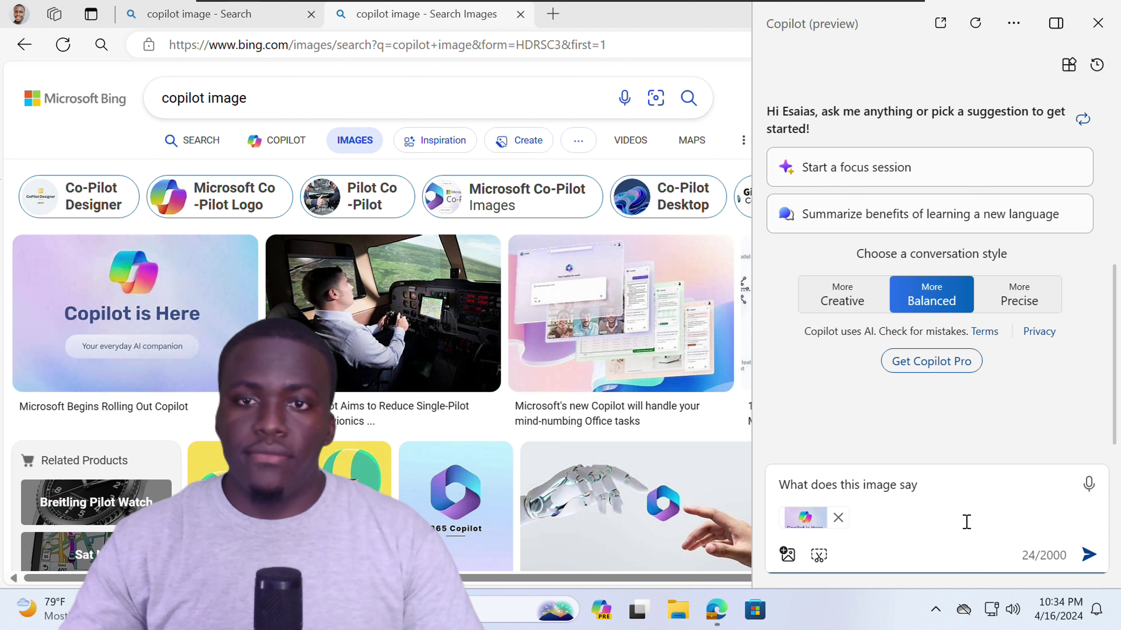
key(Return)
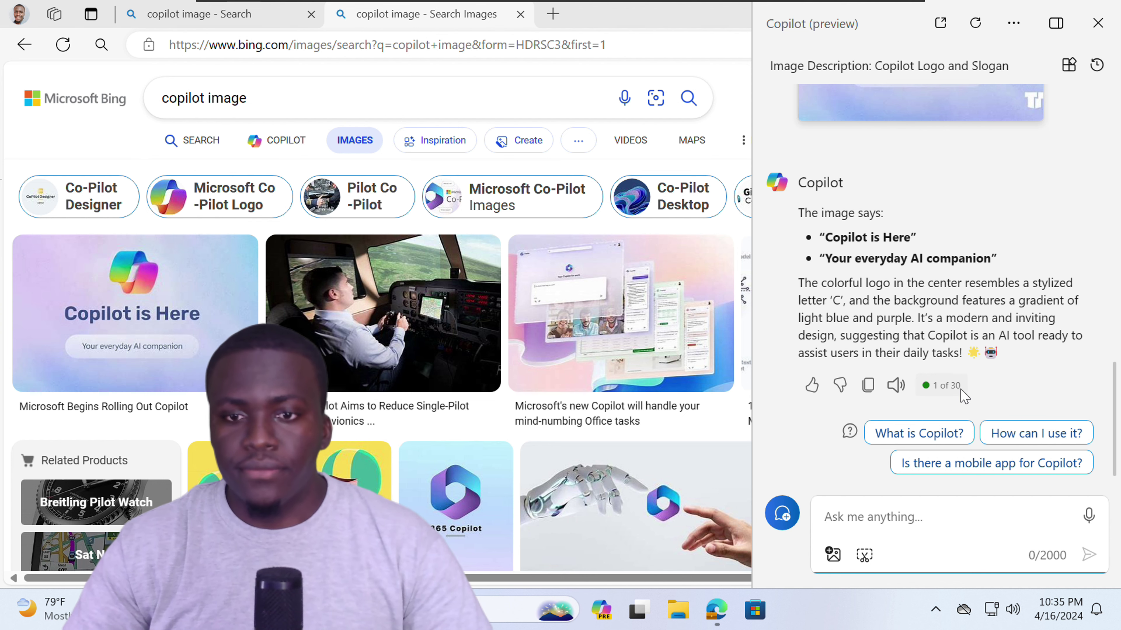
- Capture a screenshot of the image results area and attach it to the chat
click(865, 557)
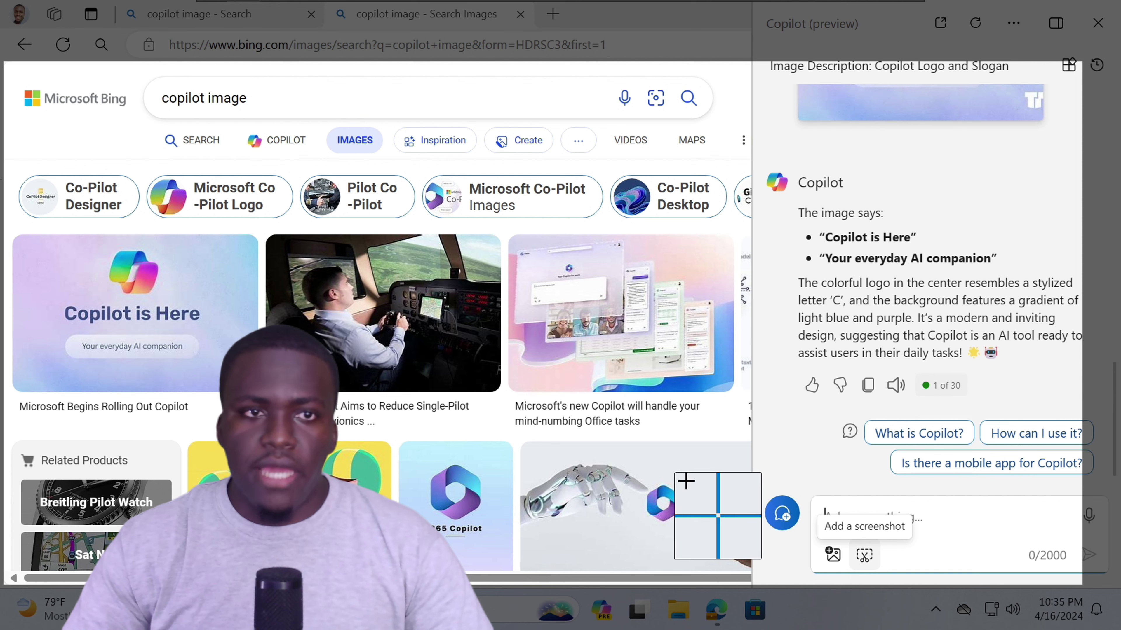
mouse_move(108, 79)
mouse_down()
mouse_move(355, 186)
mouse_move(703, 384)
mouse_move(750, 477)
mouse_move(734, 495)
mouse_up()
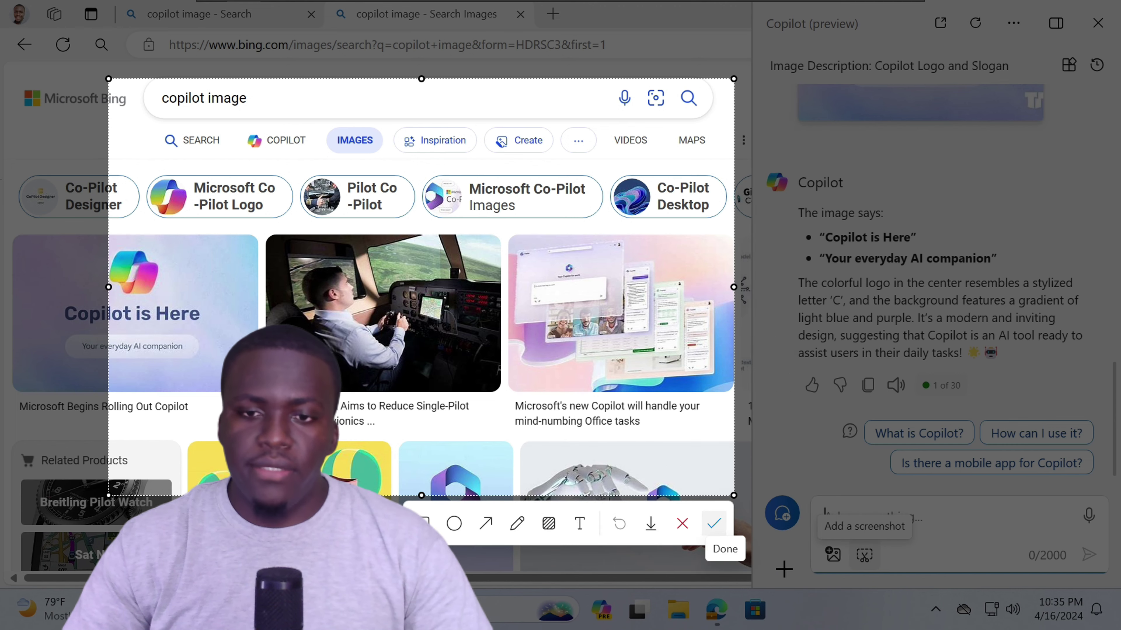
click(714, 524)
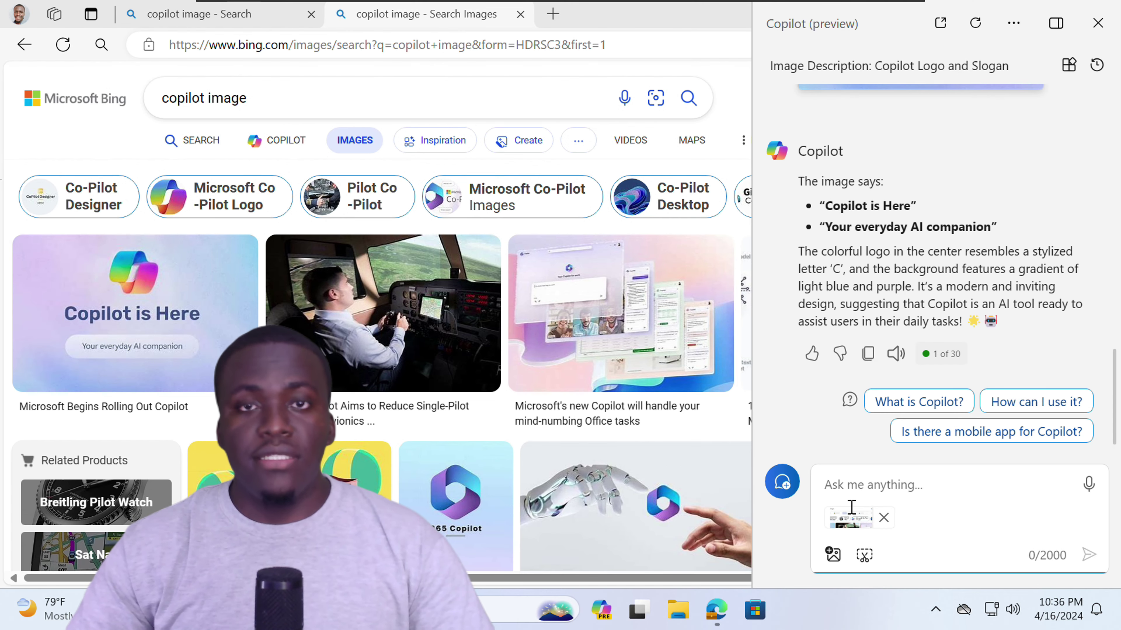
- Ask about the screenshot by voice, stop the read-aloud, review the answer, and start a new topic
click(883, 518)
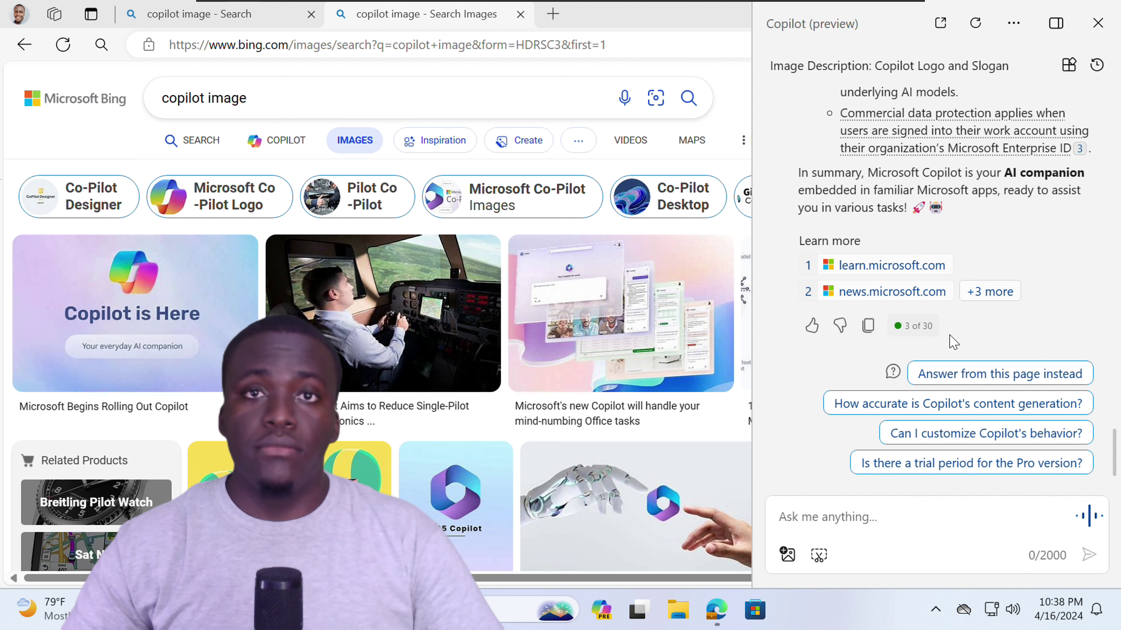
click(1089, 522)
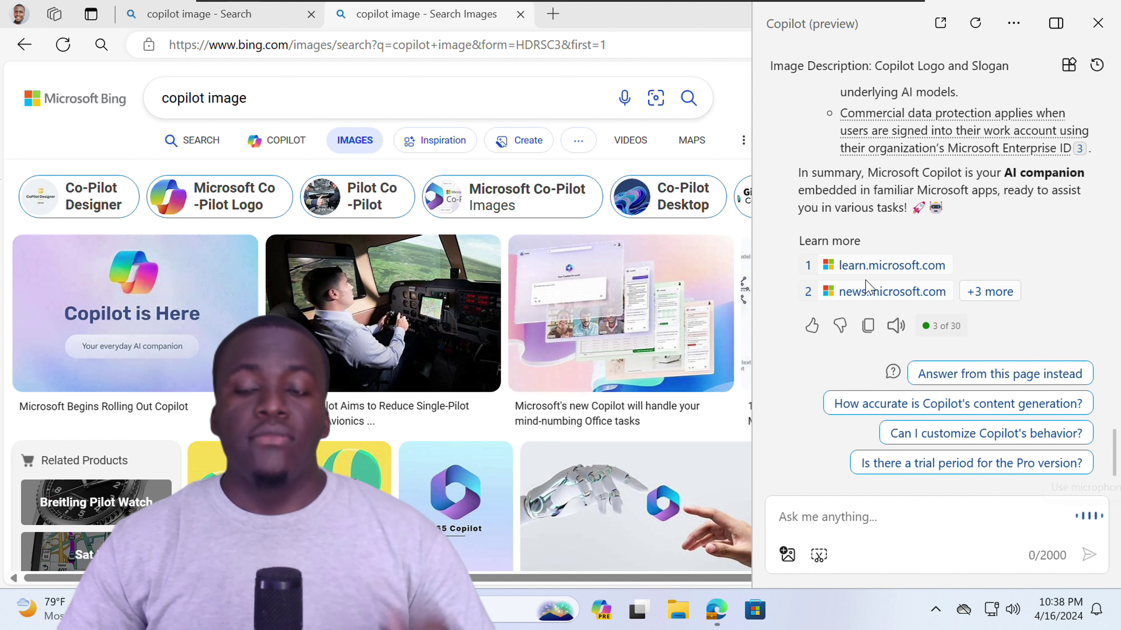
scroll(954, 325, up, 10)
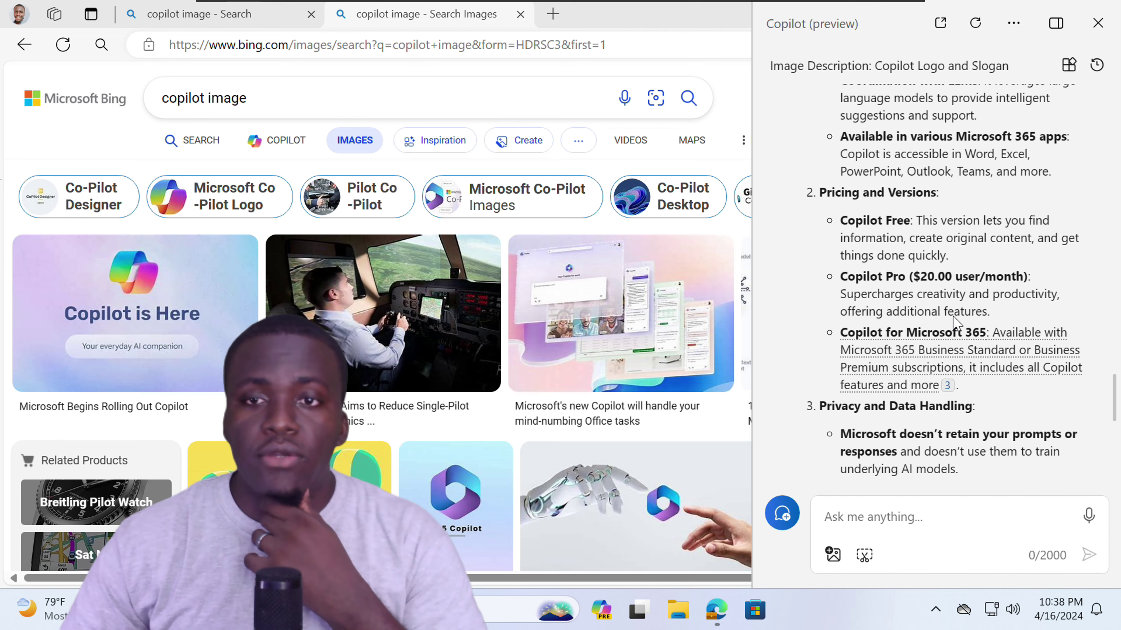
scroll(955, 323, up, 3)
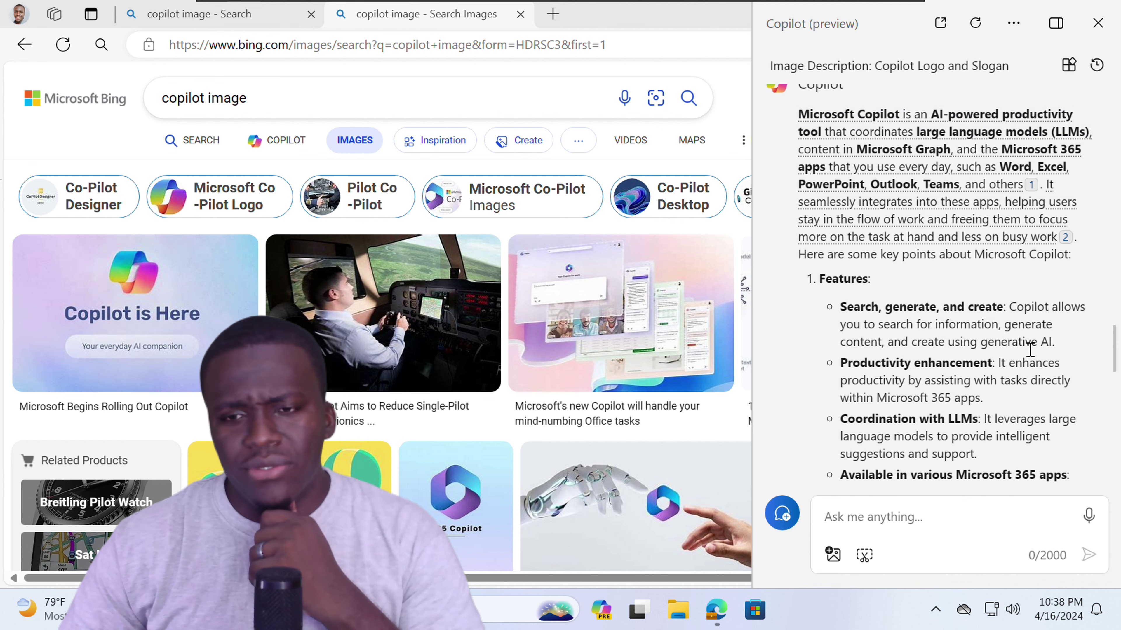
scroll(1029, 353, down, 12)
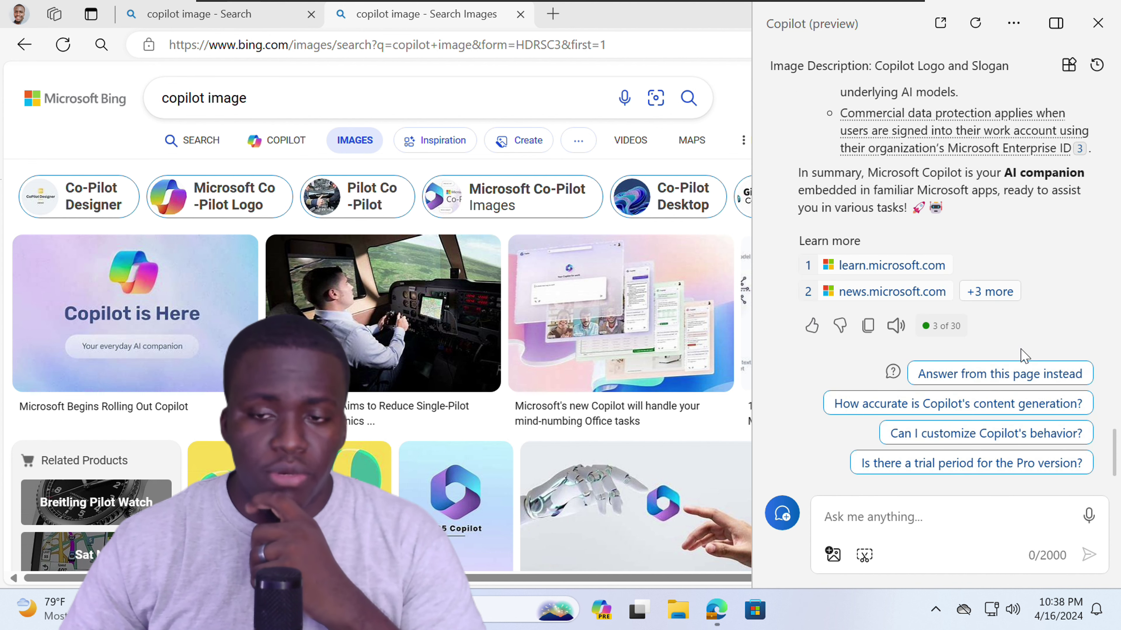
click(1069, 65)
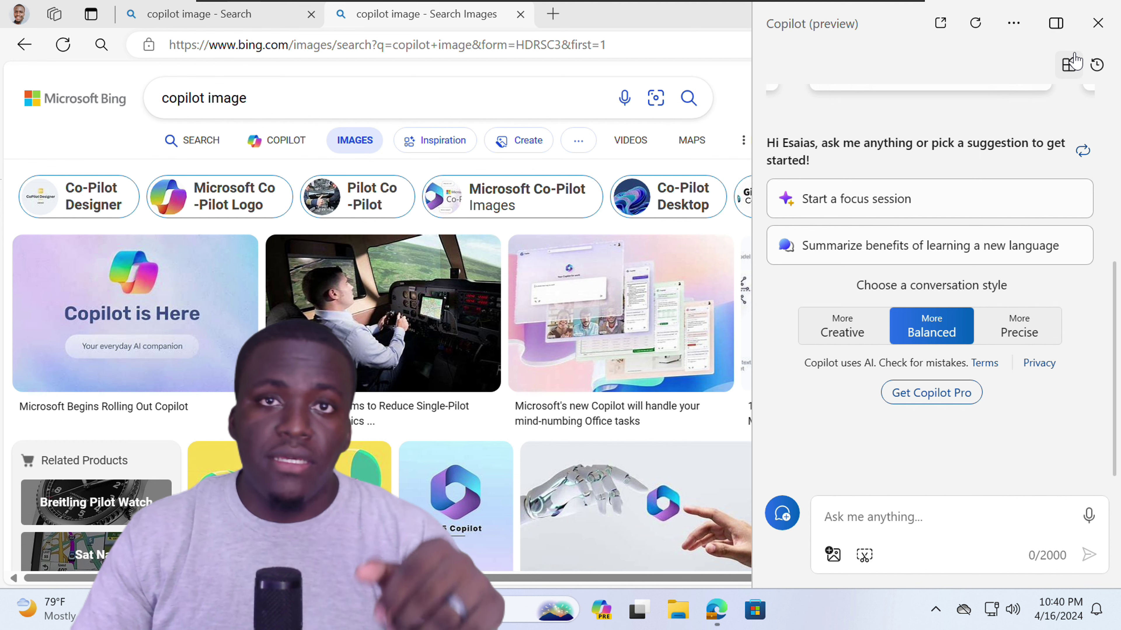
click(1073, 62)
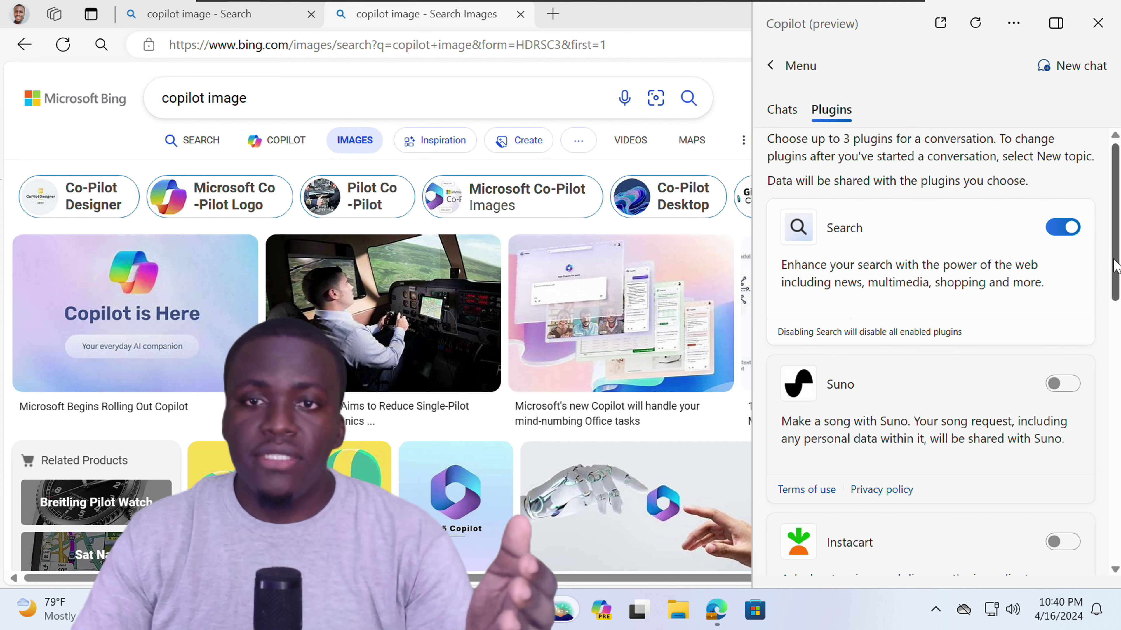
scroll(1115, 265, down, 1)
scroll(1115, 254, up, 1)
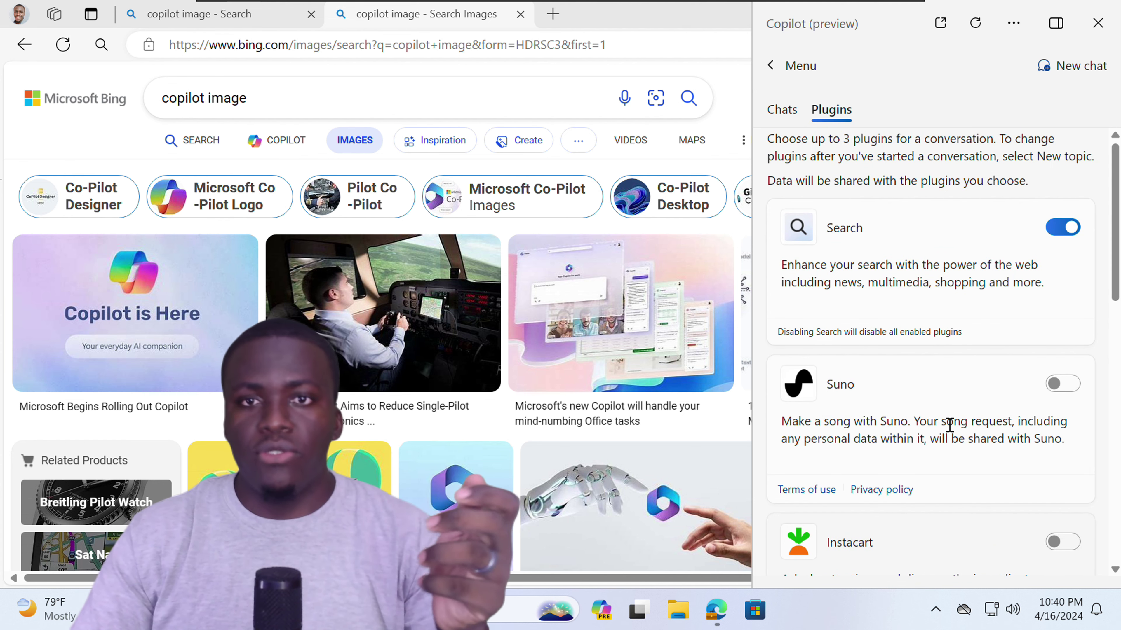
click(772, 66)
click(940, 518)
- Ask Copilot to 'Make a song on Burnette Tech Solutions' and have the lyrics read aloud
text(Make a so)
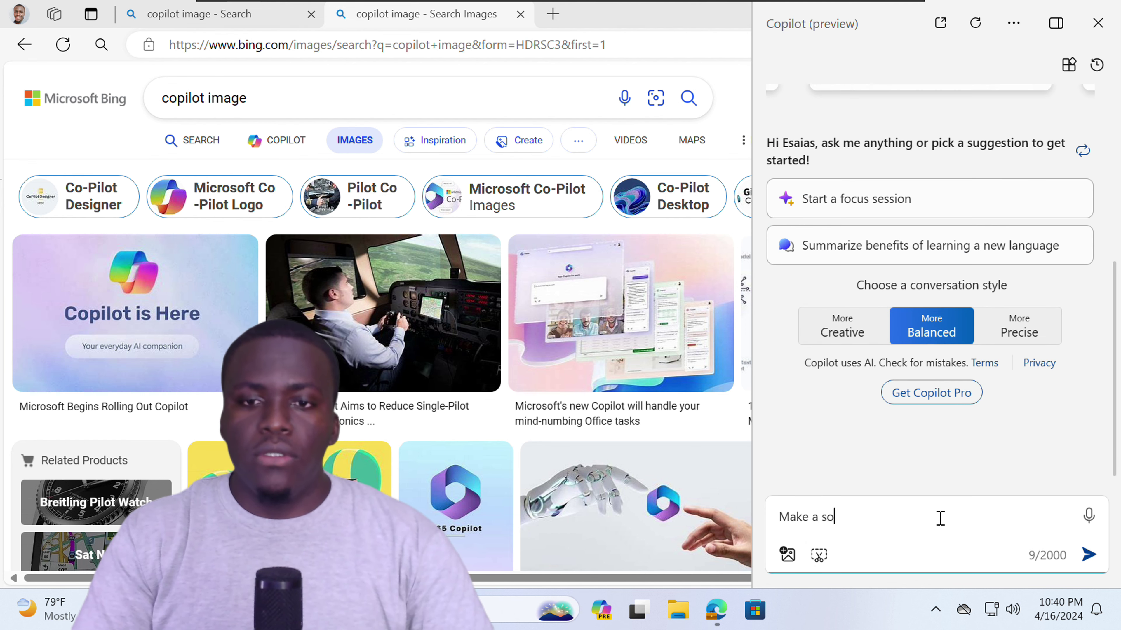
text(ng on Burne)
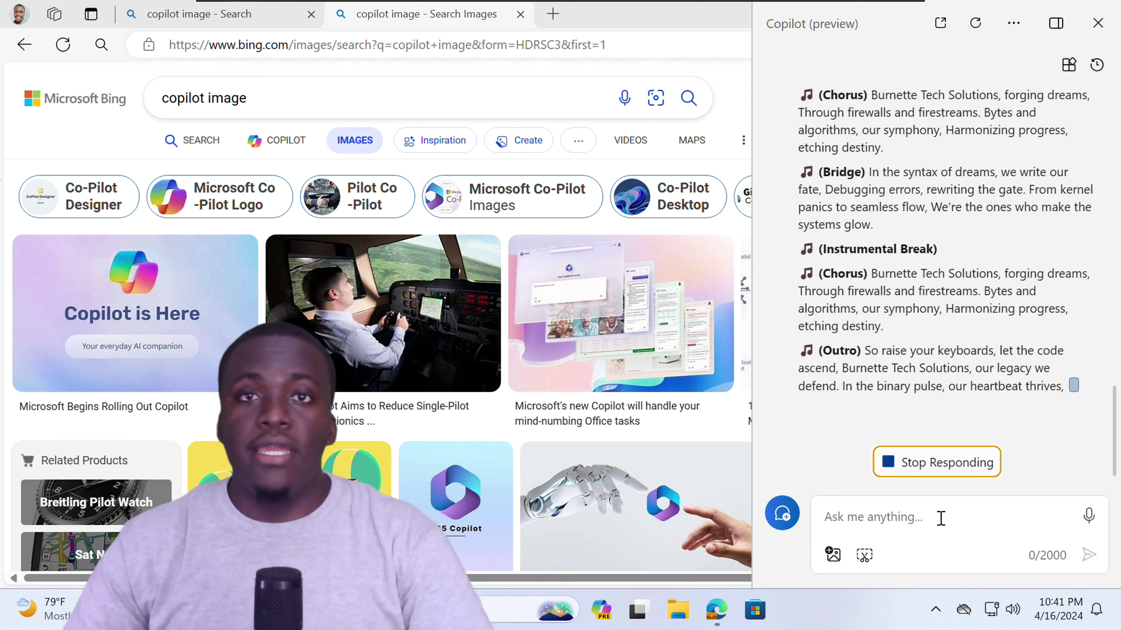
scroll(936, 391, up, 15)
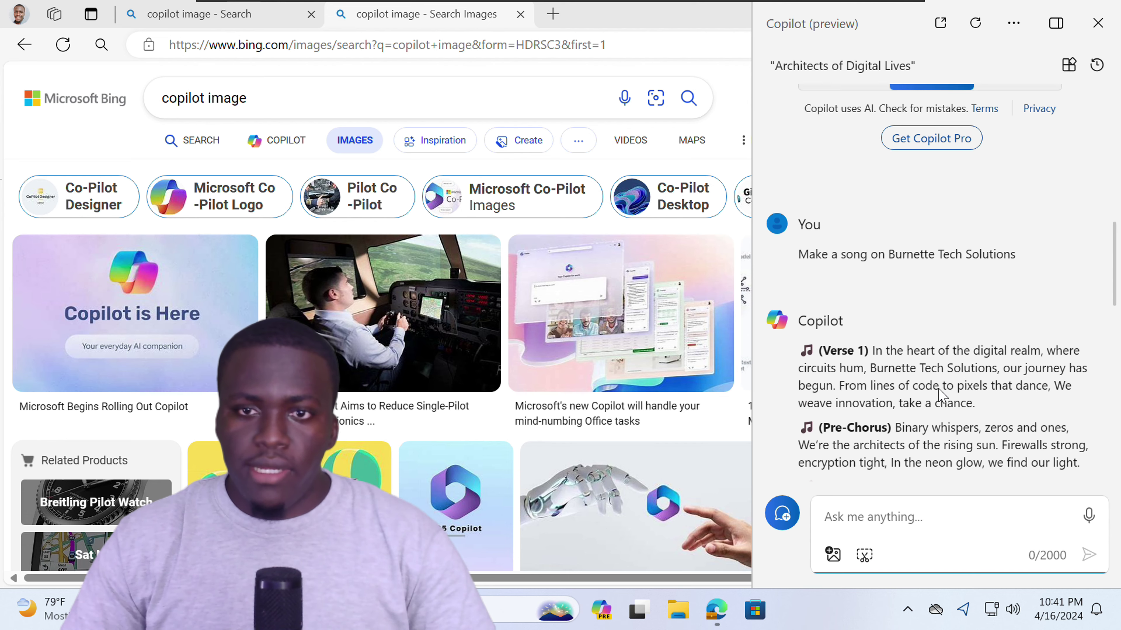
scroll(900, 395, down, 15)
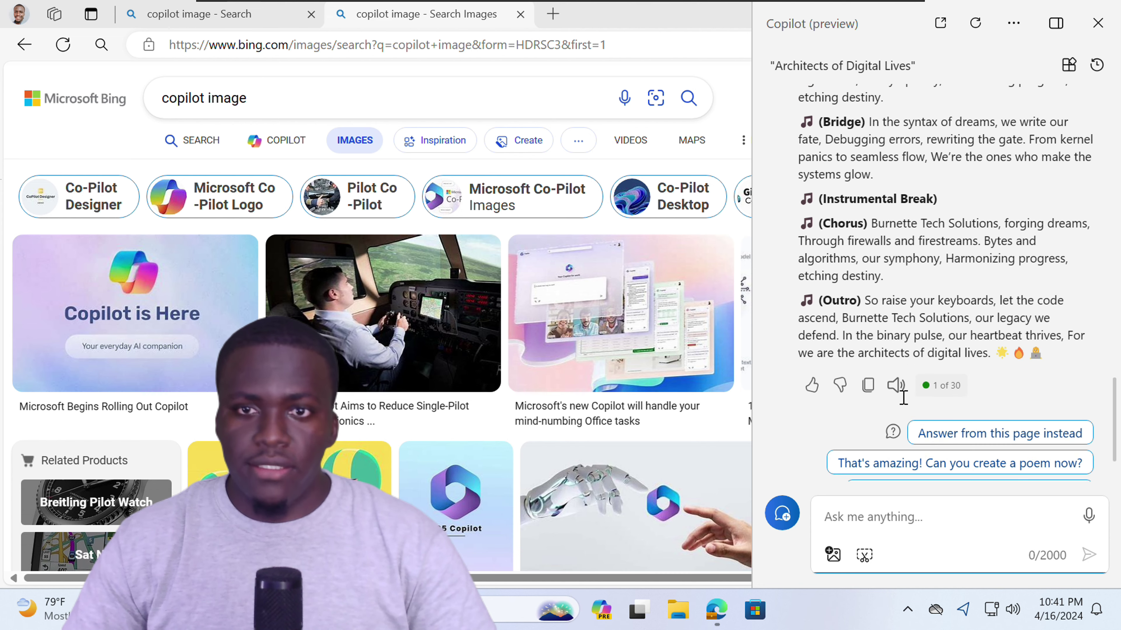
scroll(904, 398, up, 3)
scroll(903, 397, down, 3)
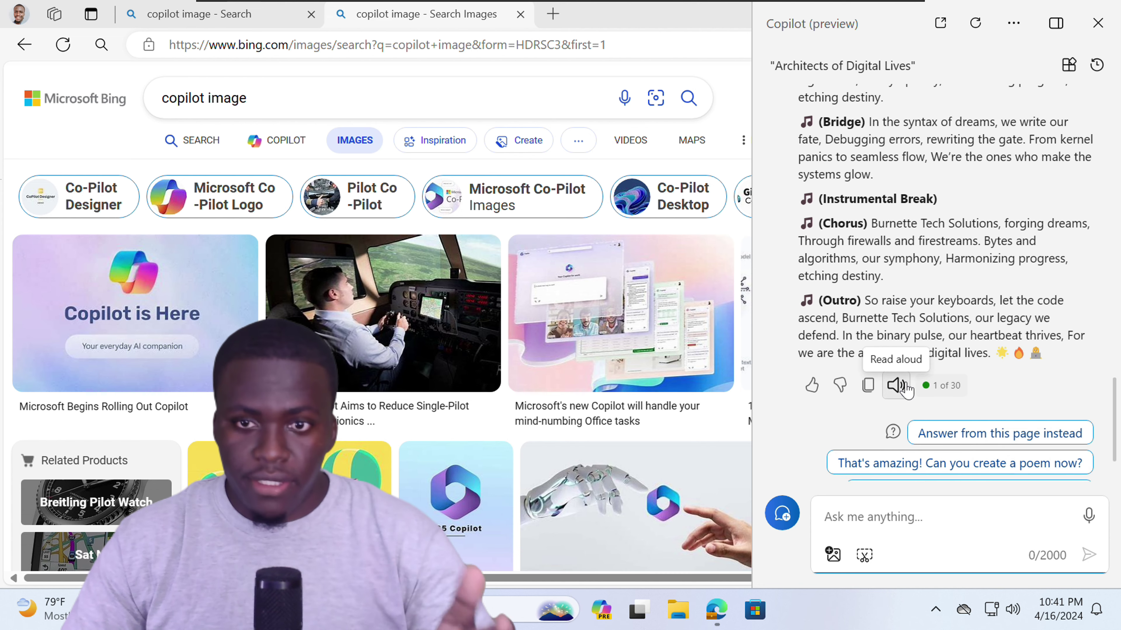
click(896, 386)
scroll(985, 378, up, 5)
scroll(985, 378, up, 5)
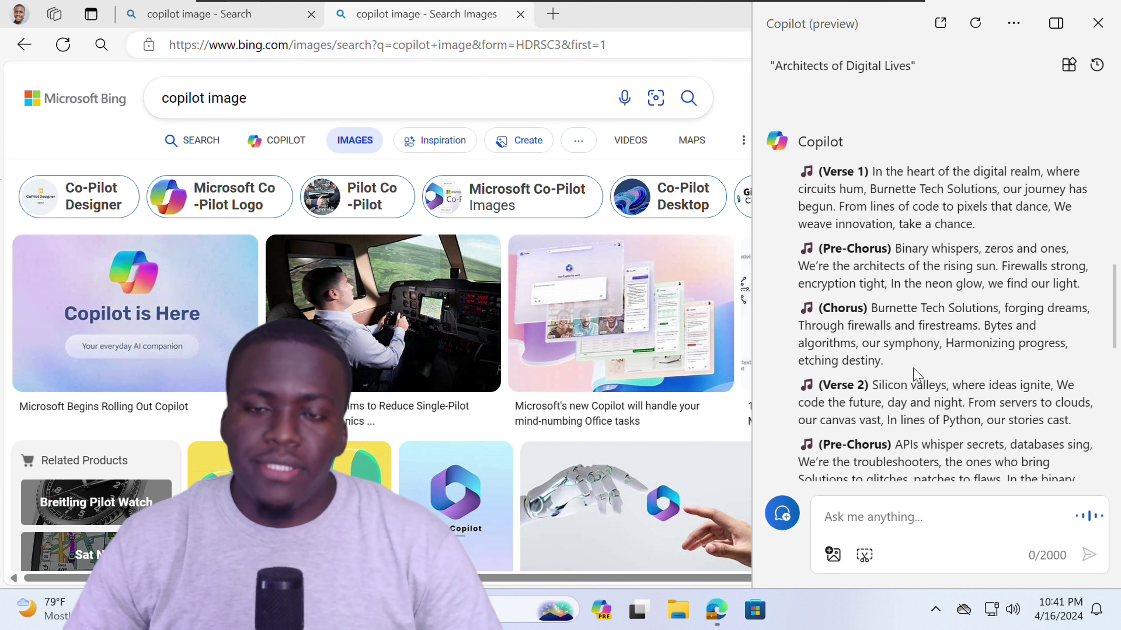
- Enable the Suno plugin in a new topic and request 'Make a song on Burnette Tech Solutions'
click(1069, 64)
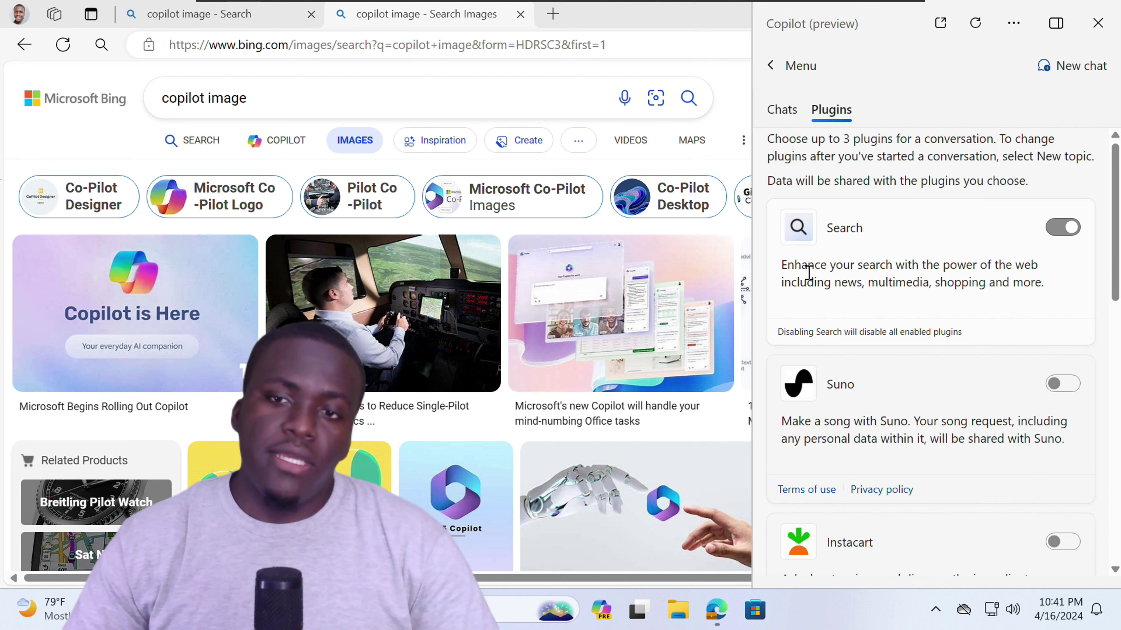
click(1061, 384)
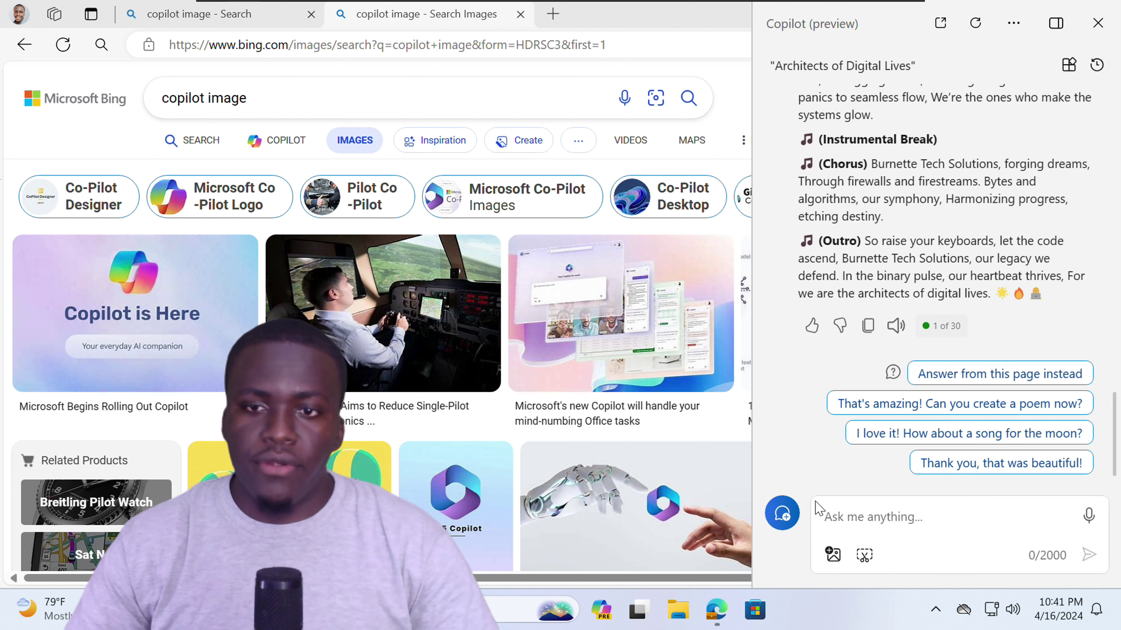
click(781, 513)
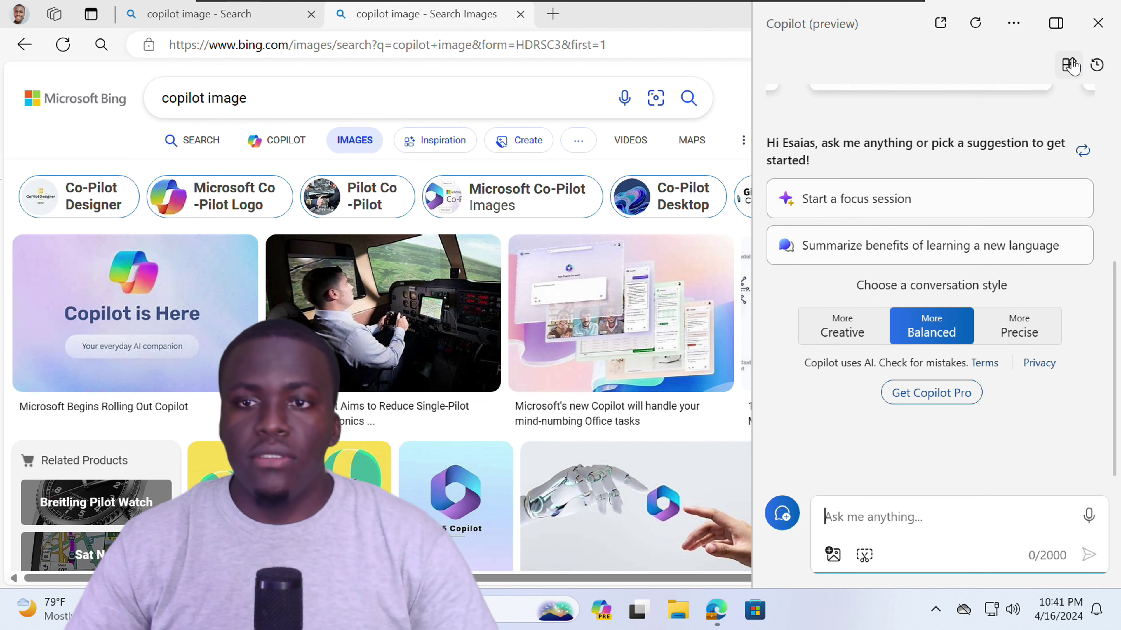
click(1069, 65)
click(1062, 384)
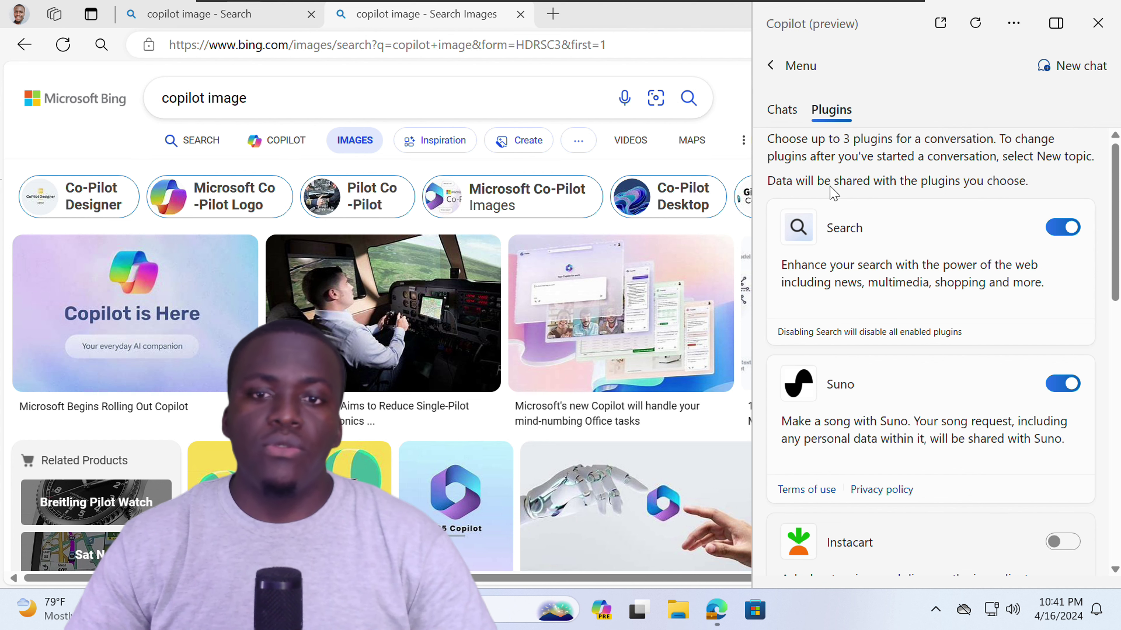
click(784, 66)
text(Mak)
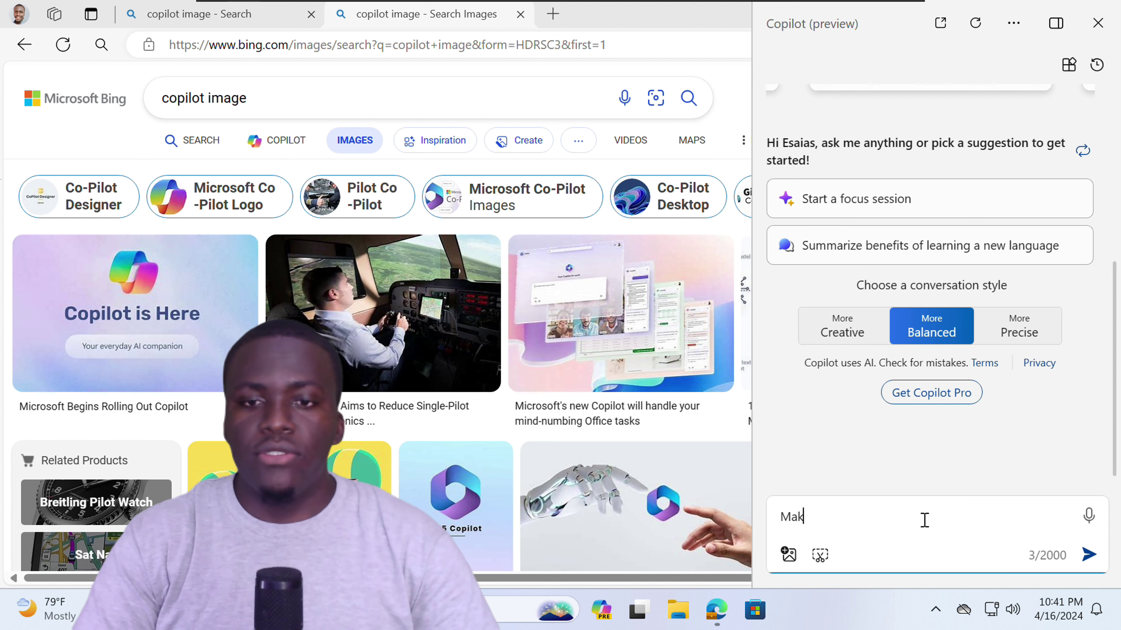
text(e a song on Burnette T)
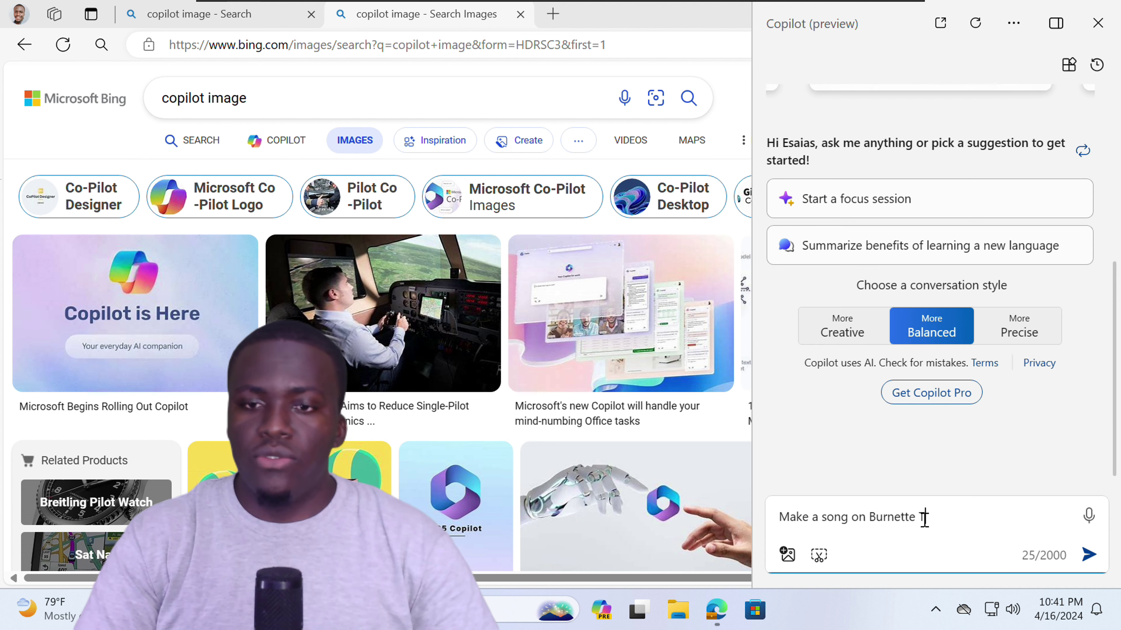
text(ech Solutions)
key(Return)
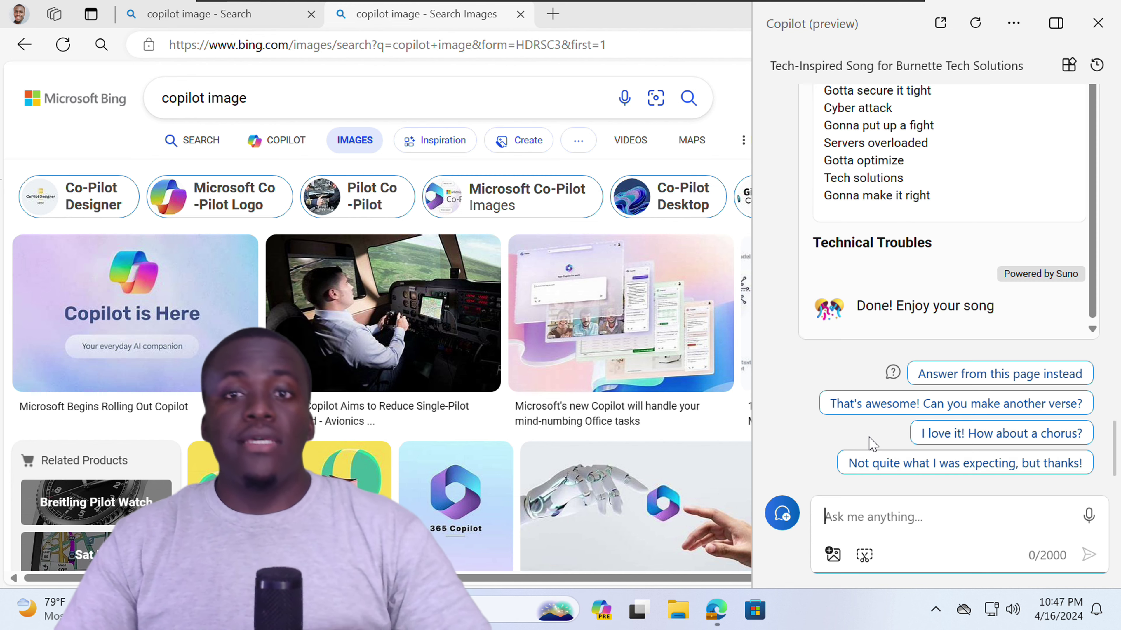
- Play the generated Technical Troubles song in the Suno audio player
scroll(874, 398, up, 5)
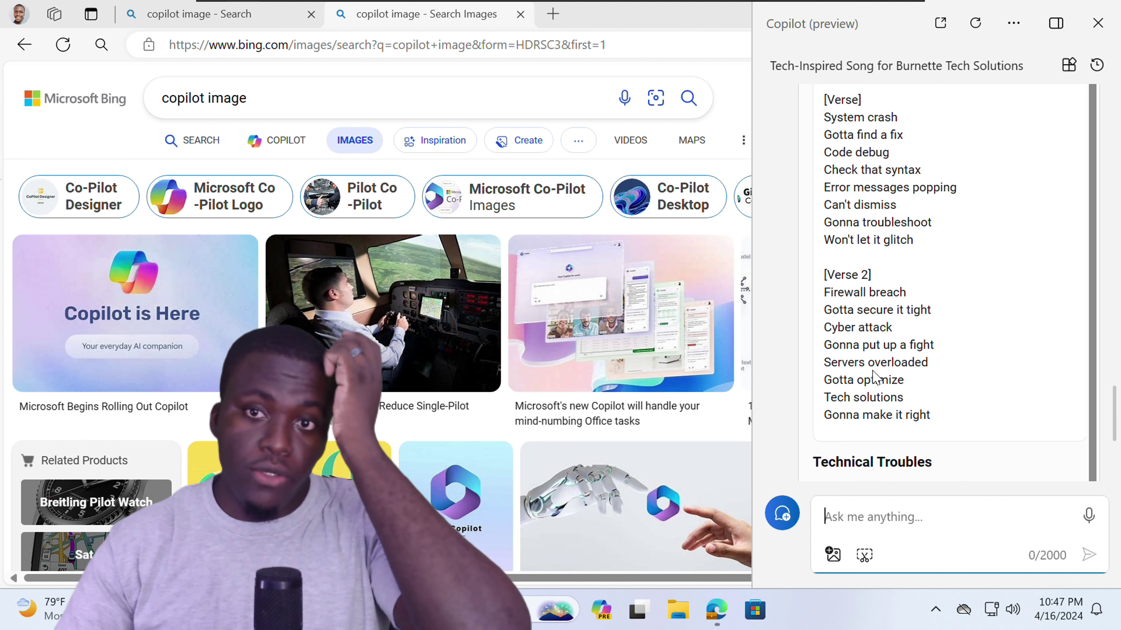
scroll(876, 376, up, 8)
click(889, 366)
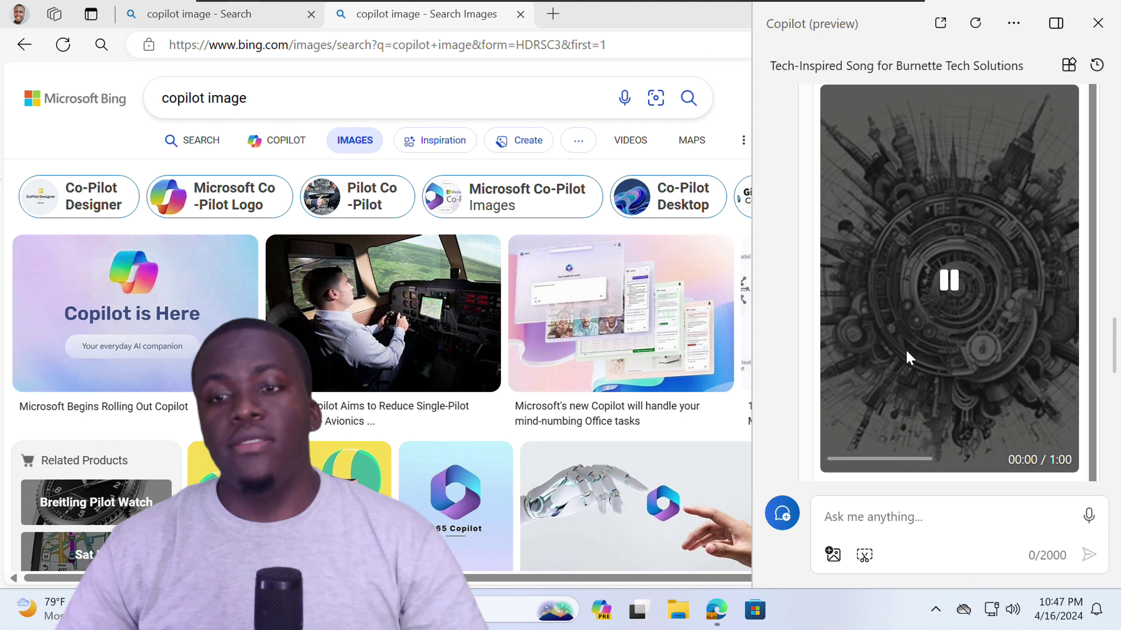
- Read through the song's lyrics, then start a new topic
scroll(895, 400, up, 3)
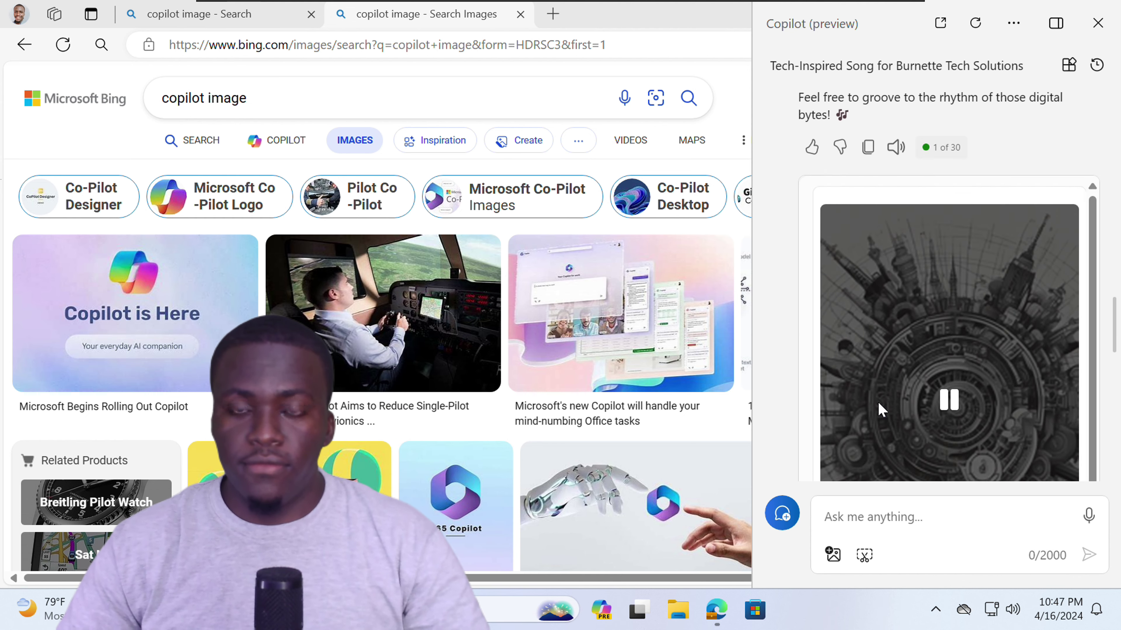
scroll(802, 408, down, 5)
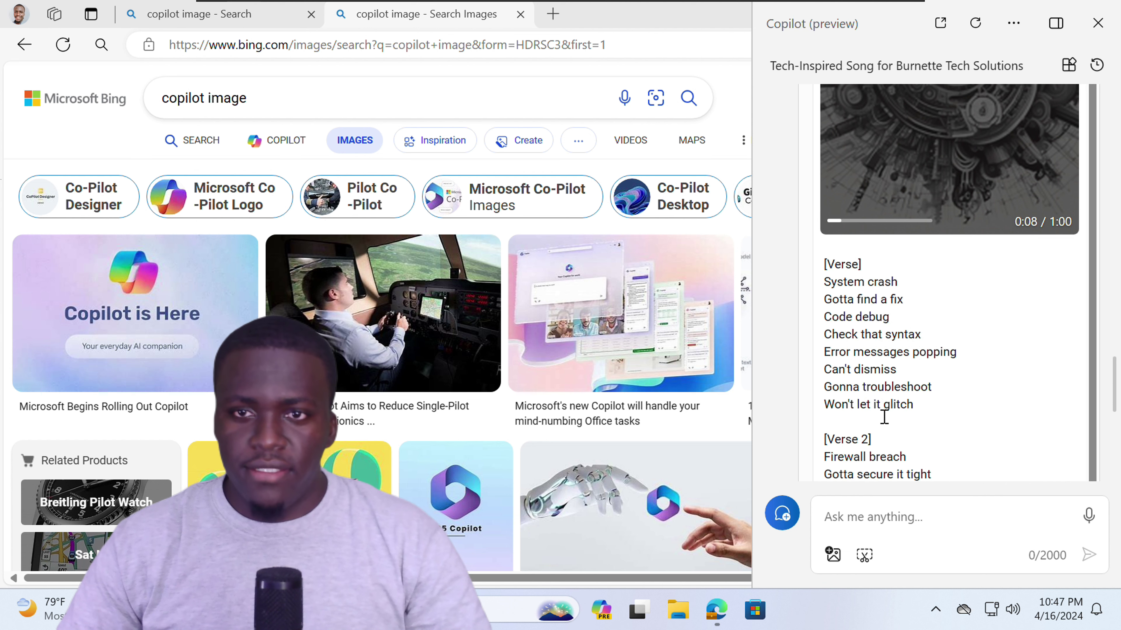
scroll(817, 391, up, 4)
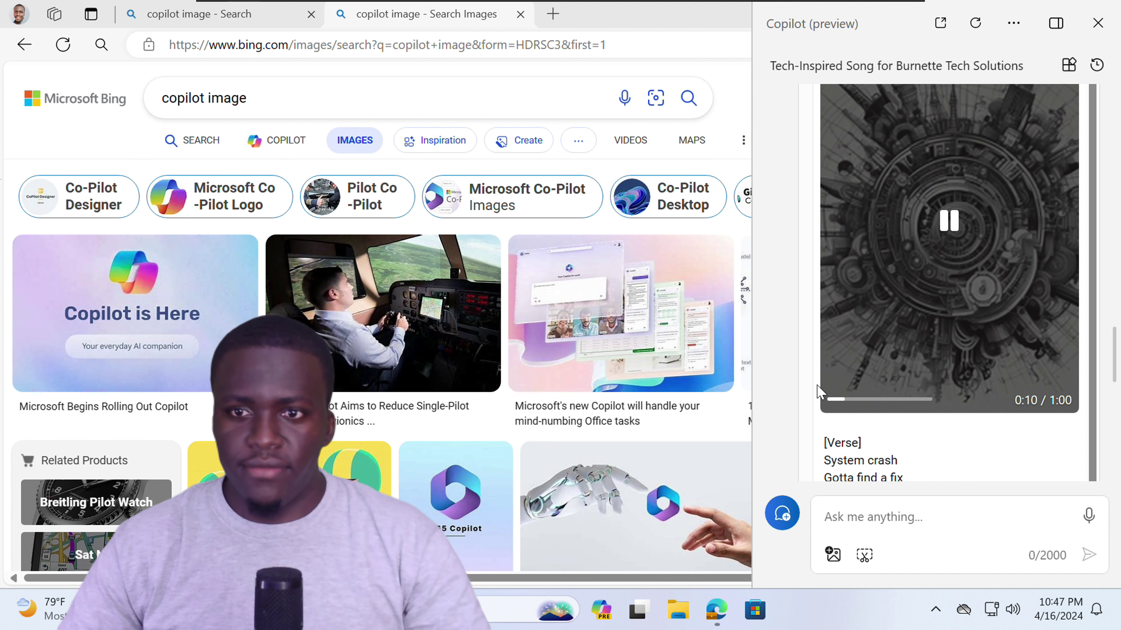
scroll(817, 390, up, 2)
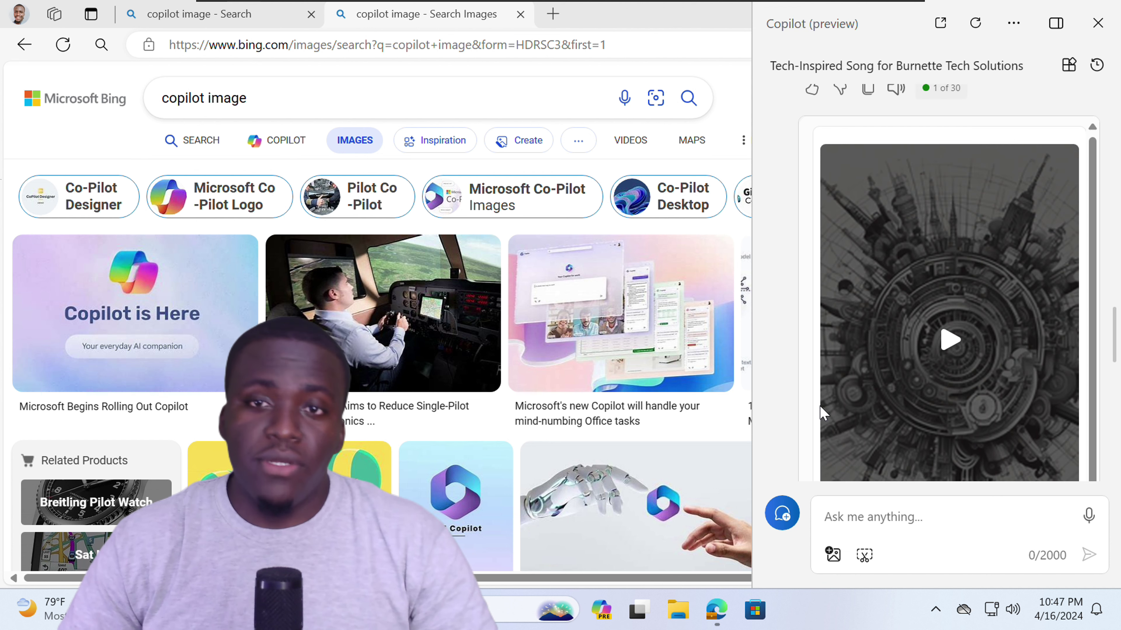
scroll(824, 378, down, 15)
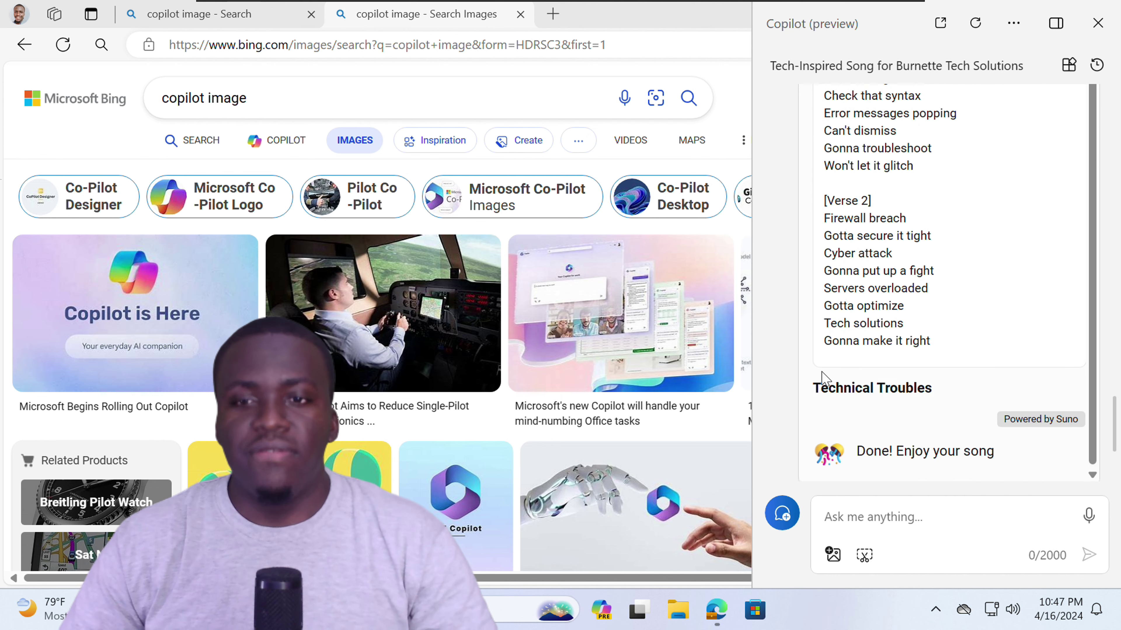
click(781, 514)
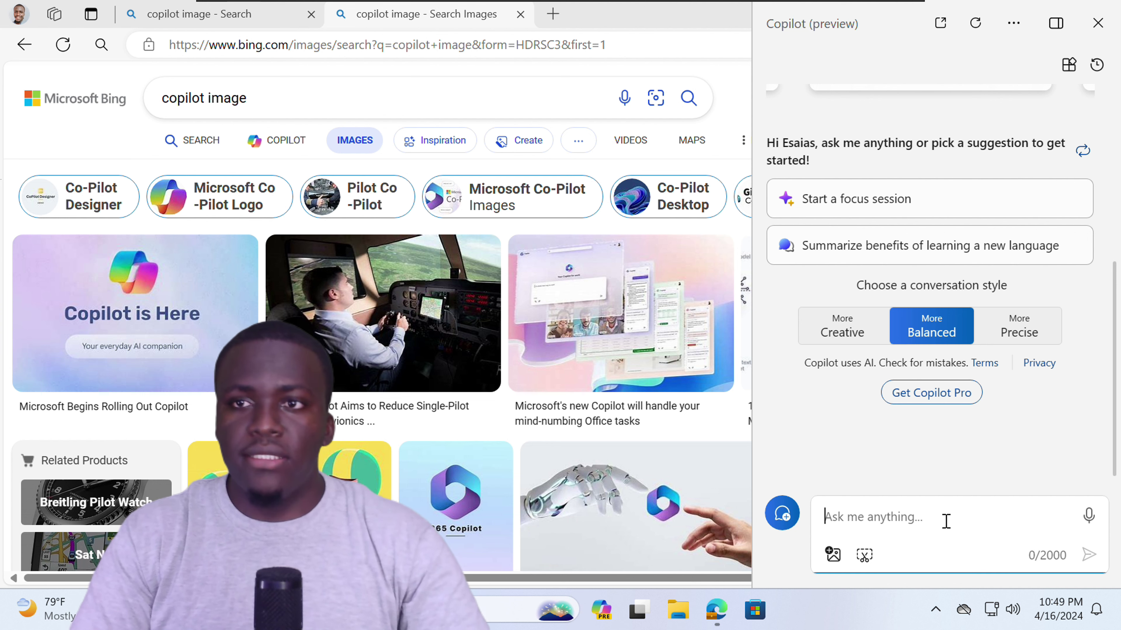
- Ask 'why isn't my audio working?' and accept opening the audio troubleshooter
text(why isn't my audio working?)
key(Return)
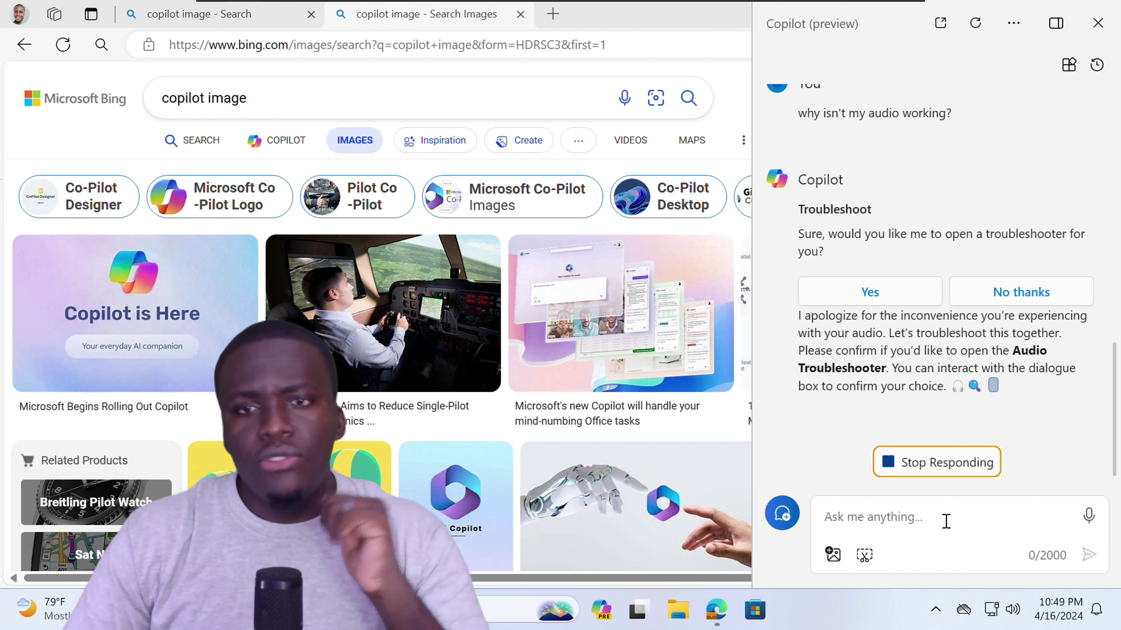
click(870, 292)
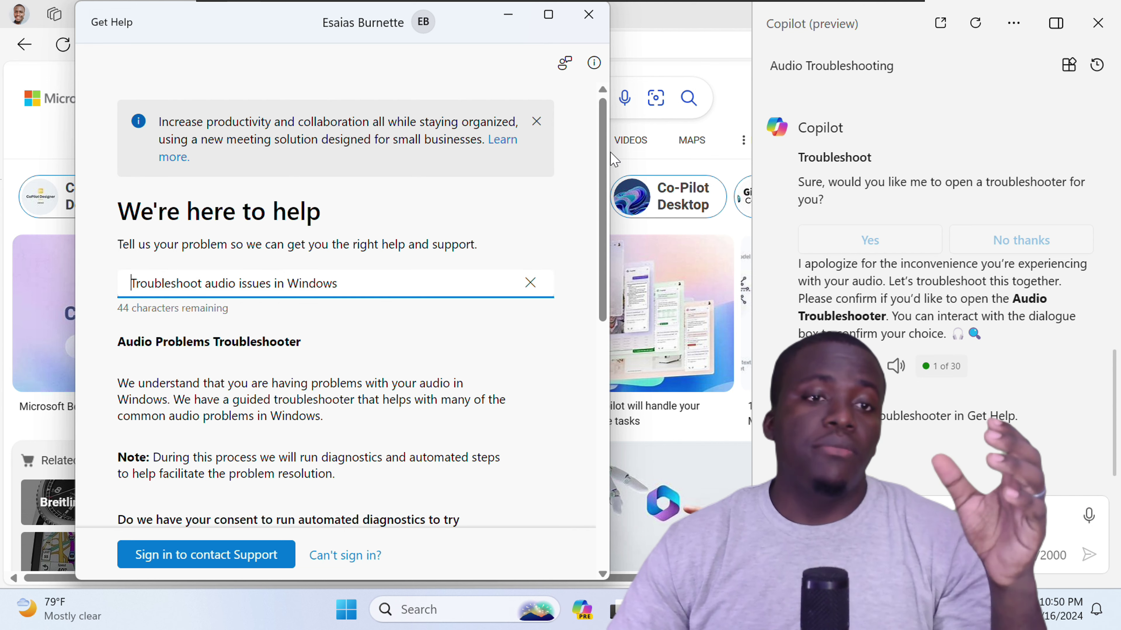
- Scroll through Get Help's Audio Problems Troubleshooter page, then close Get Help
scroll(605, 199, down, 1)
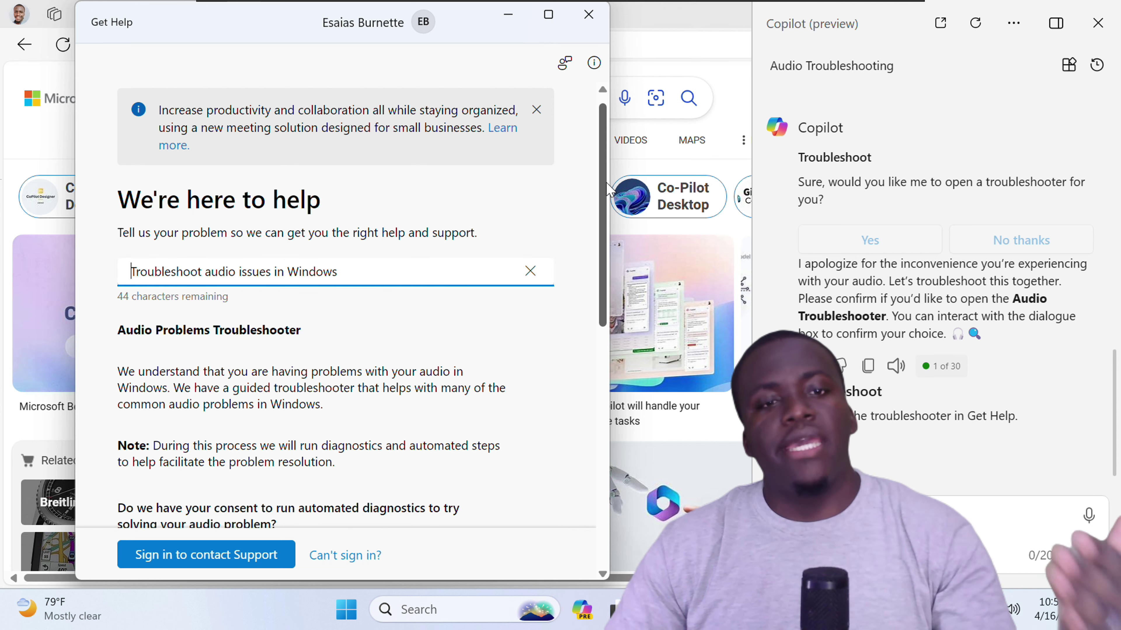
scroll(582, 288, down, 8)
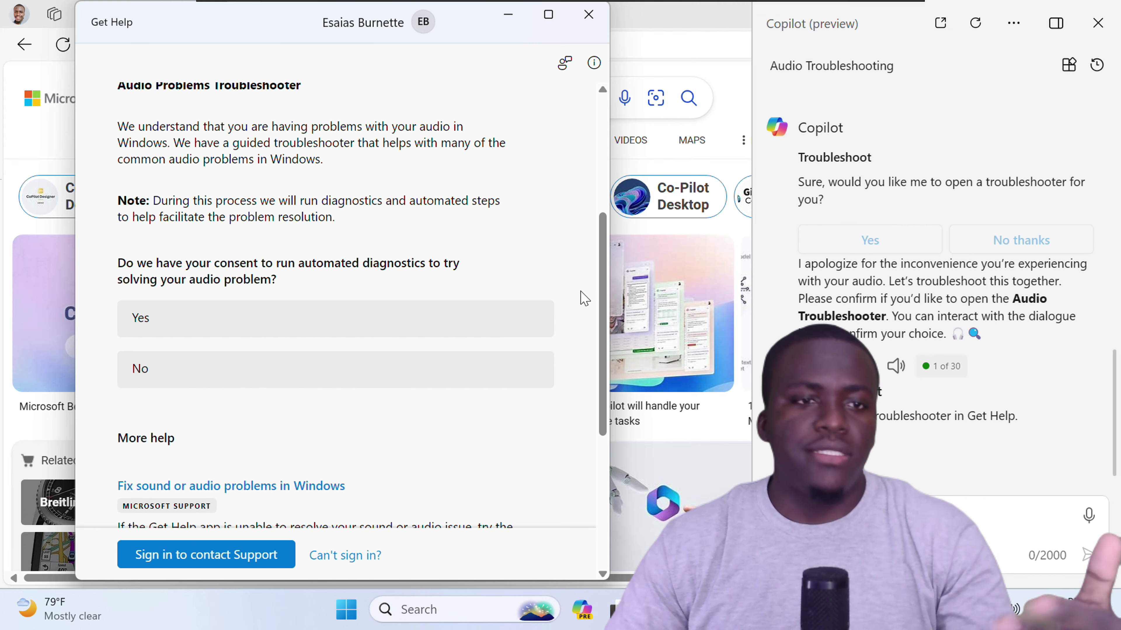
scroll(571, 353, down, 3)
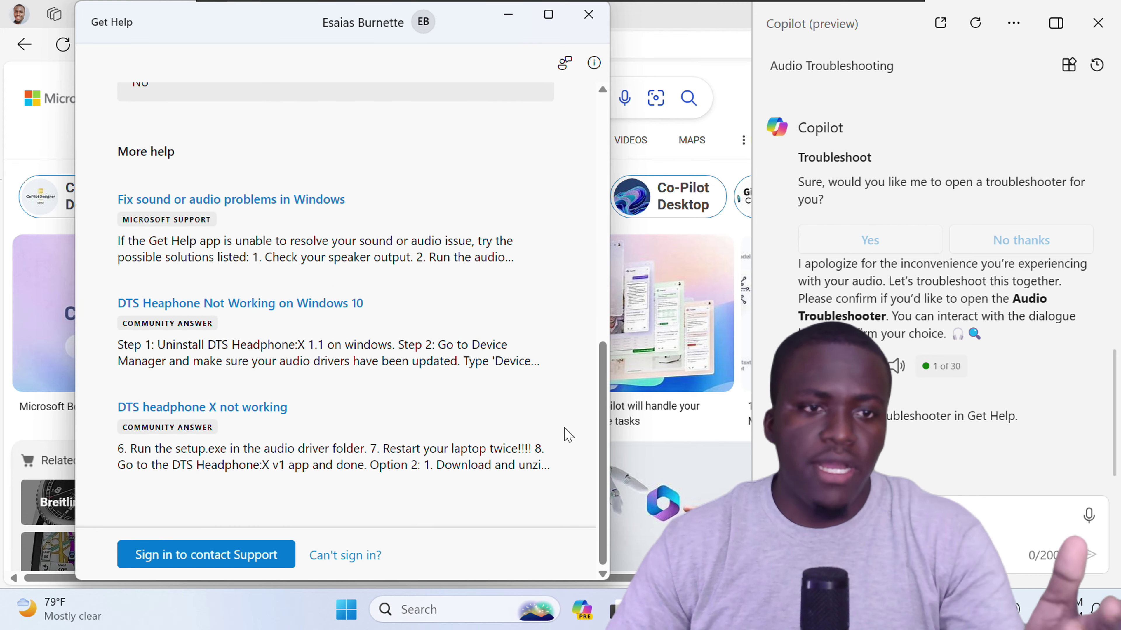
scroll(562, 366, up, 10)
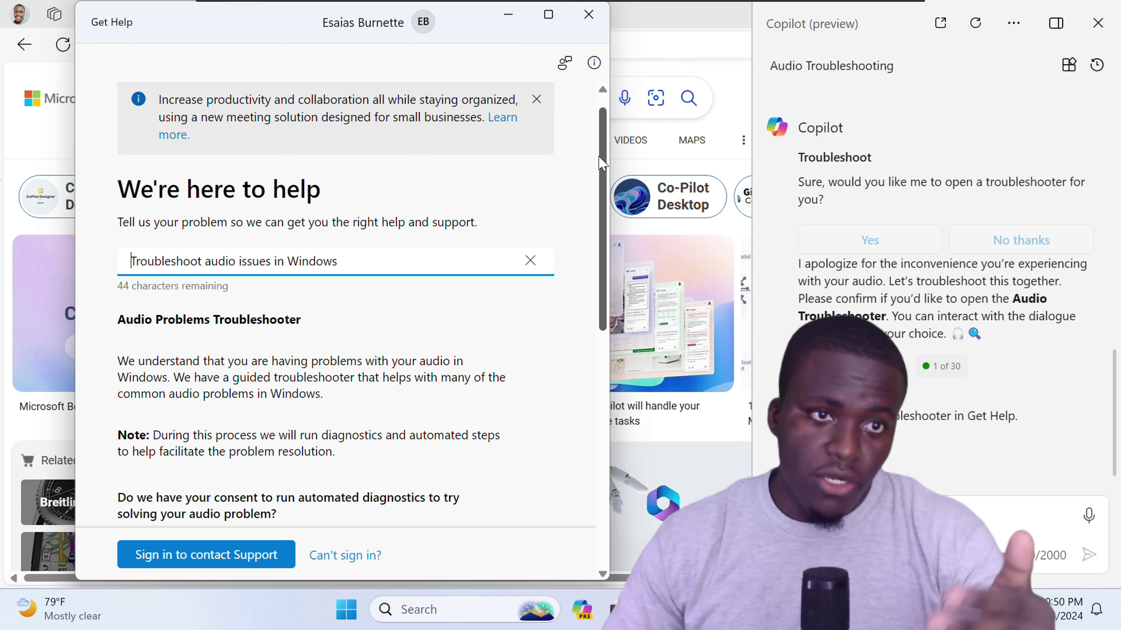
scroll(600, 164, down, 4)
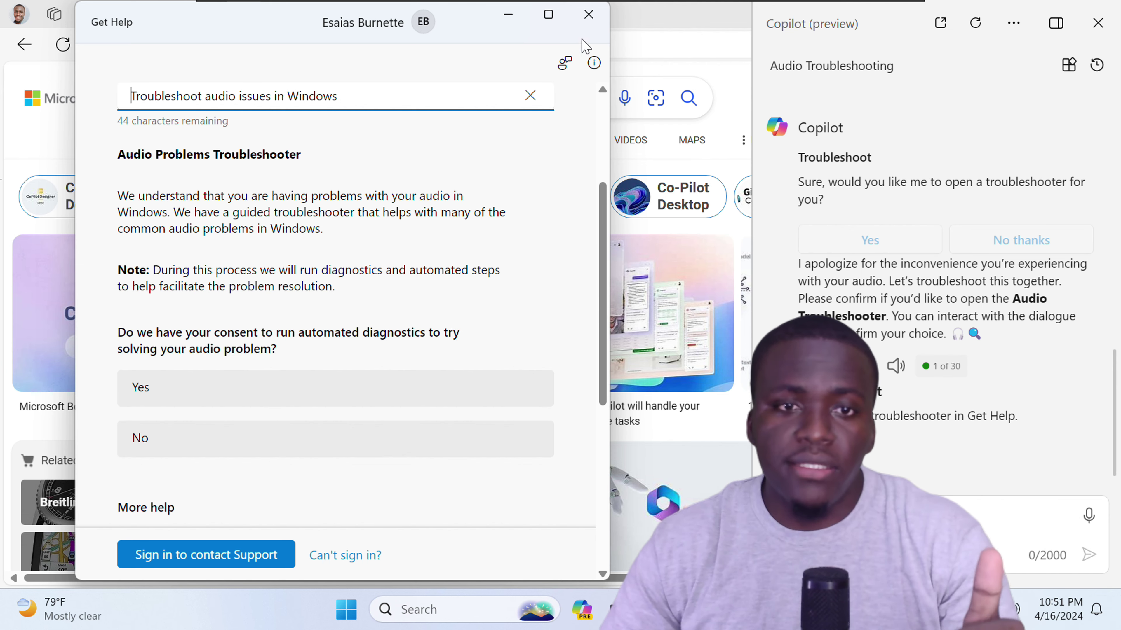
click(588, 14)
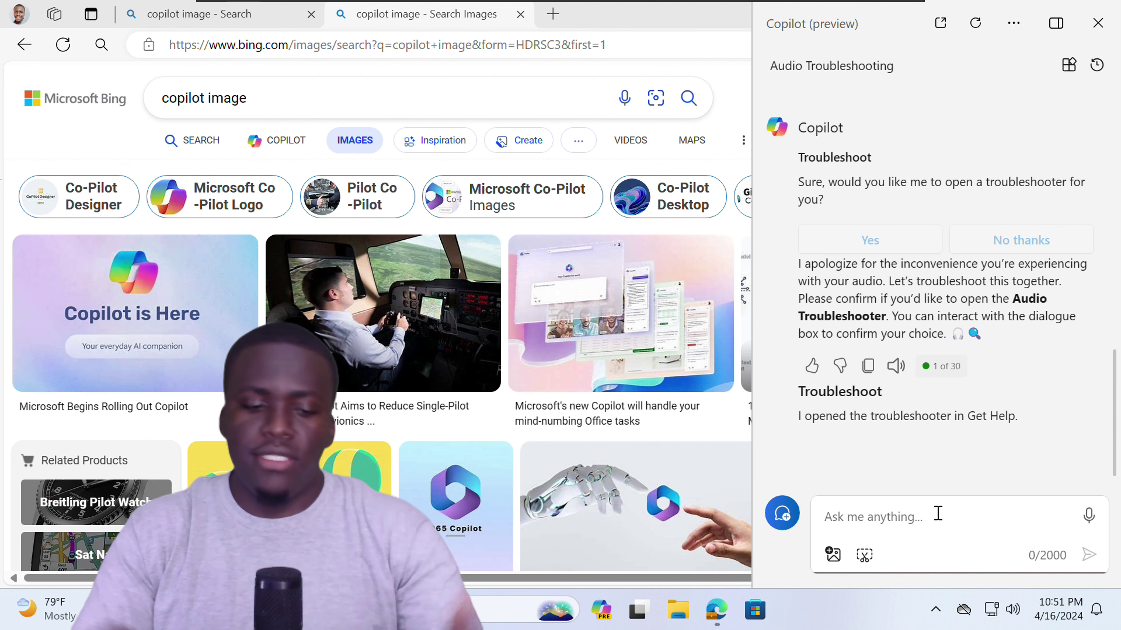
- Ask about the camera ('my camera i…') and accept opening the Camera Troubleshooter
text(my camera i)
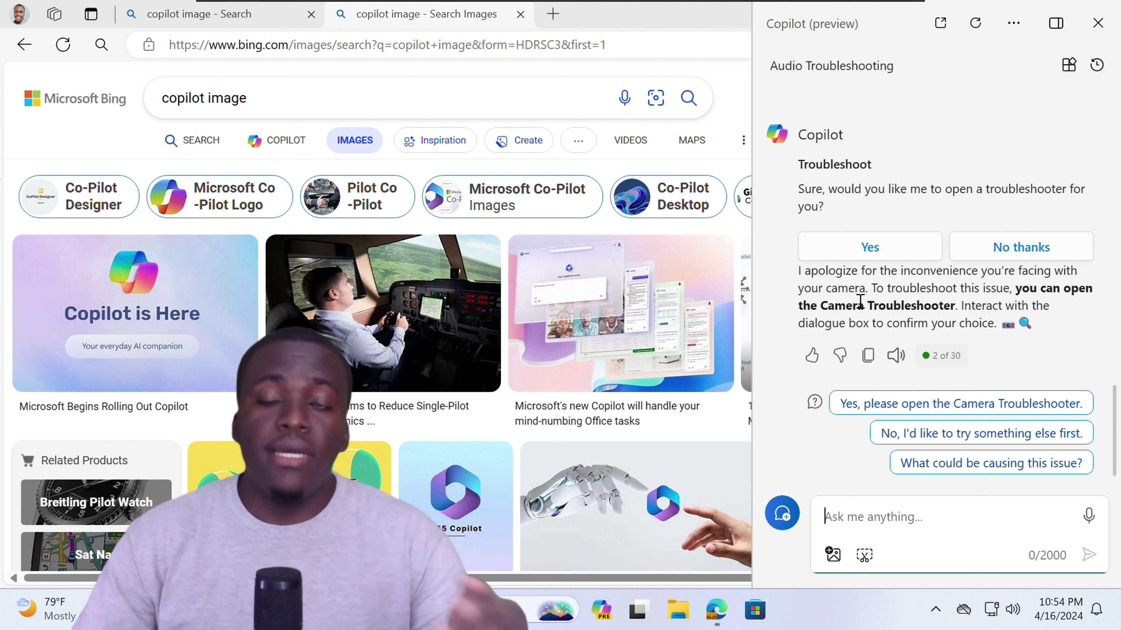
click(882, 247)
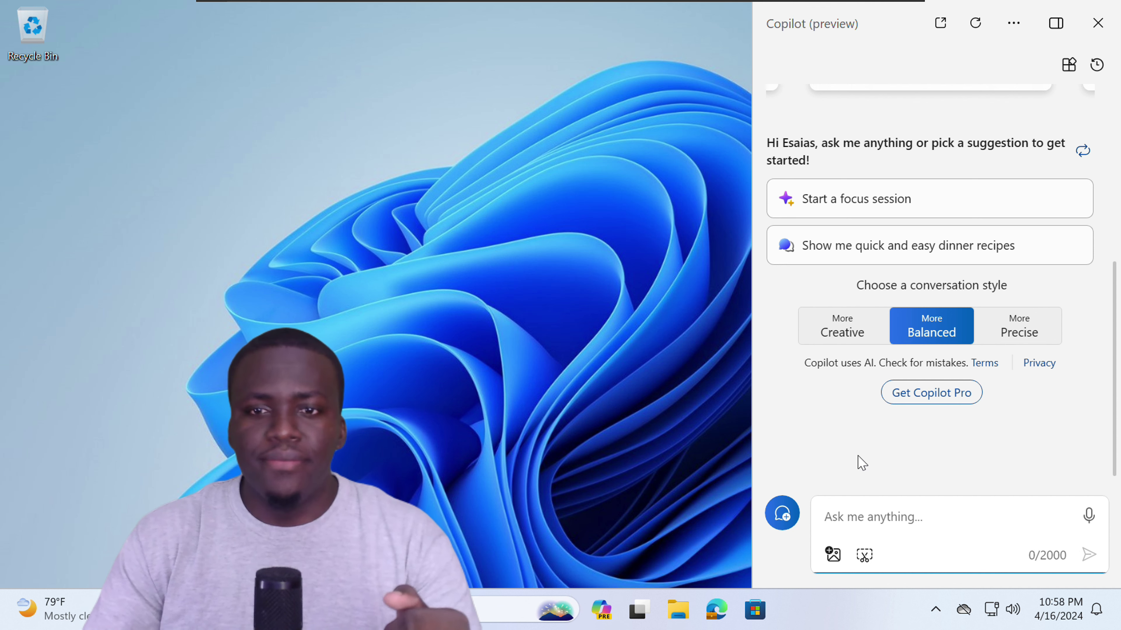
- Ask Copilot to 'Turn on dark mode' and confirm the switch
text(Turn)
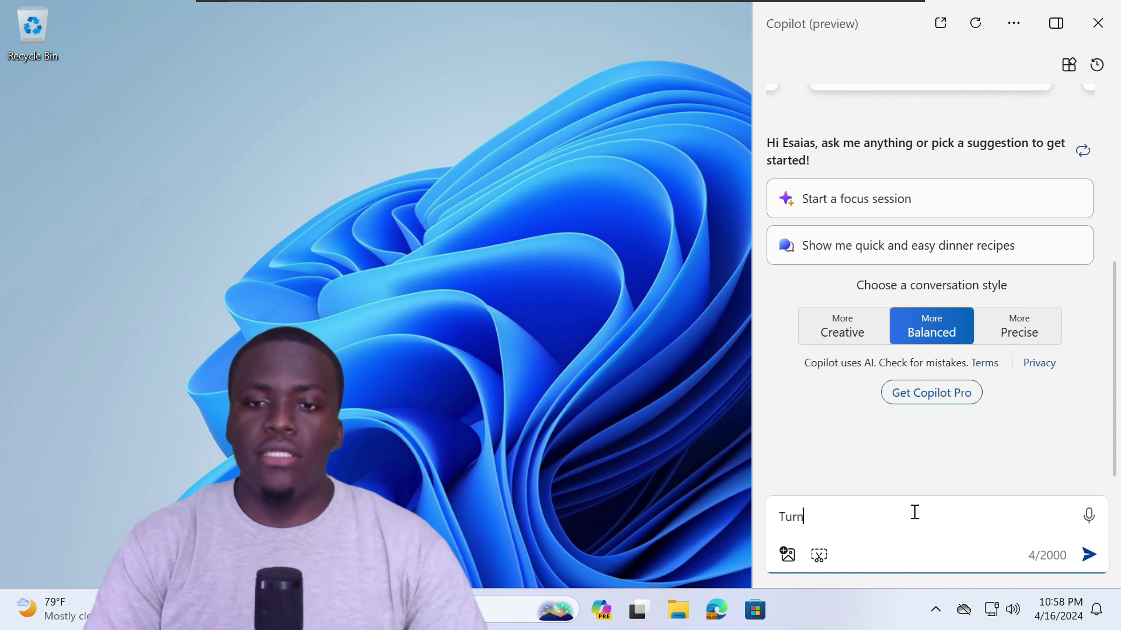
text( on dark mode)
key(Return)
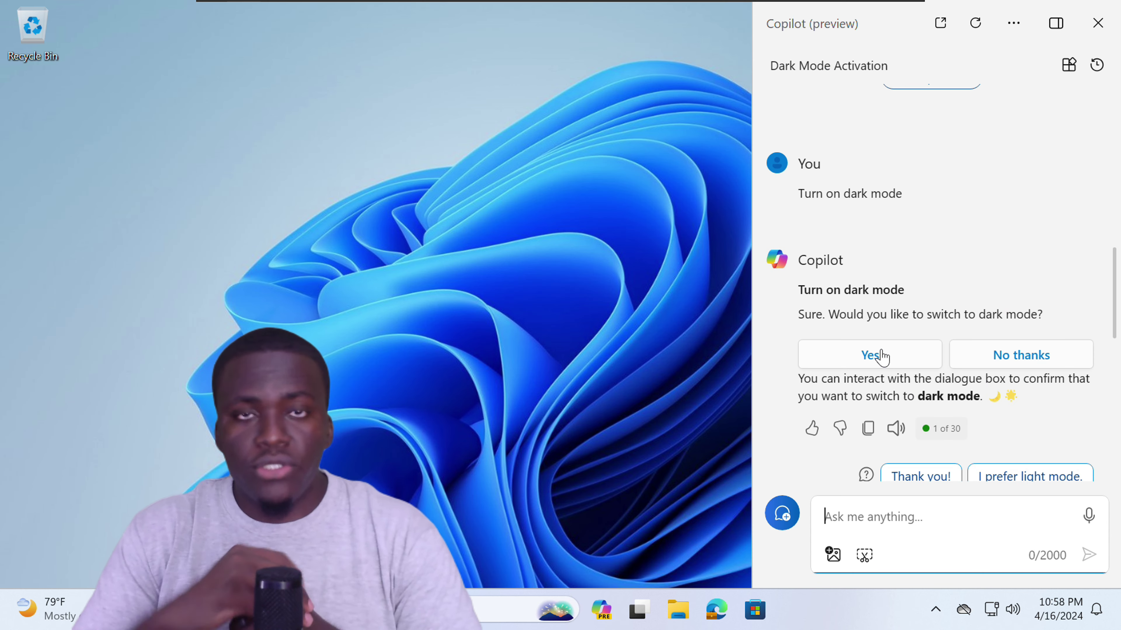
click(880, 357)
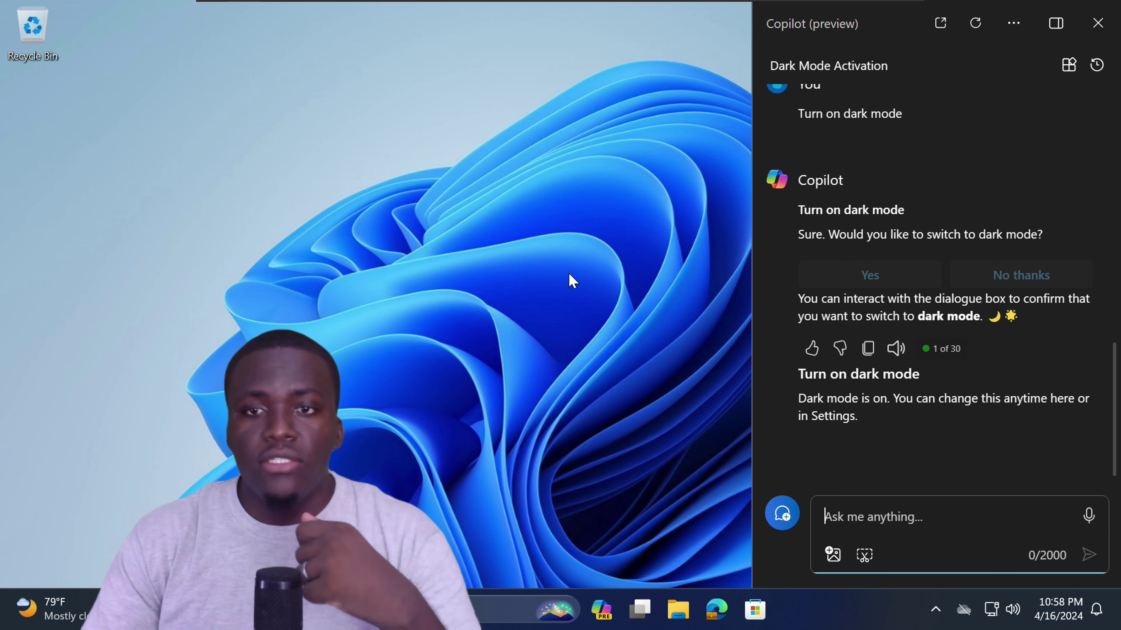
- Open Personalization settings from the desktop's right-click menu
click(455, 243)
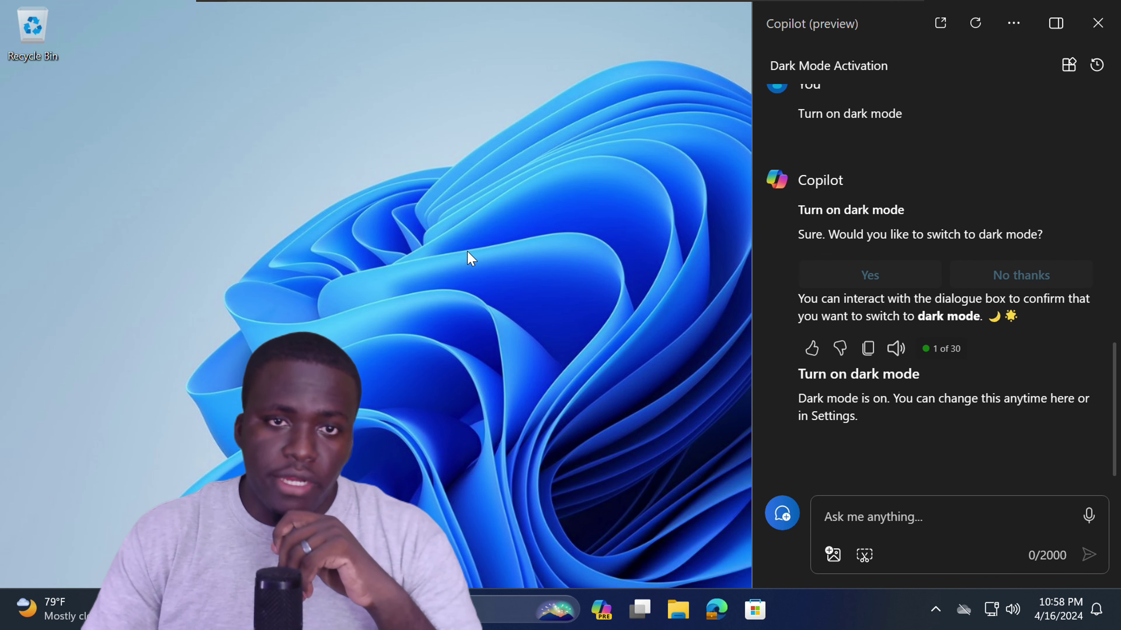
right_click(472, 250)
click(569, 313)
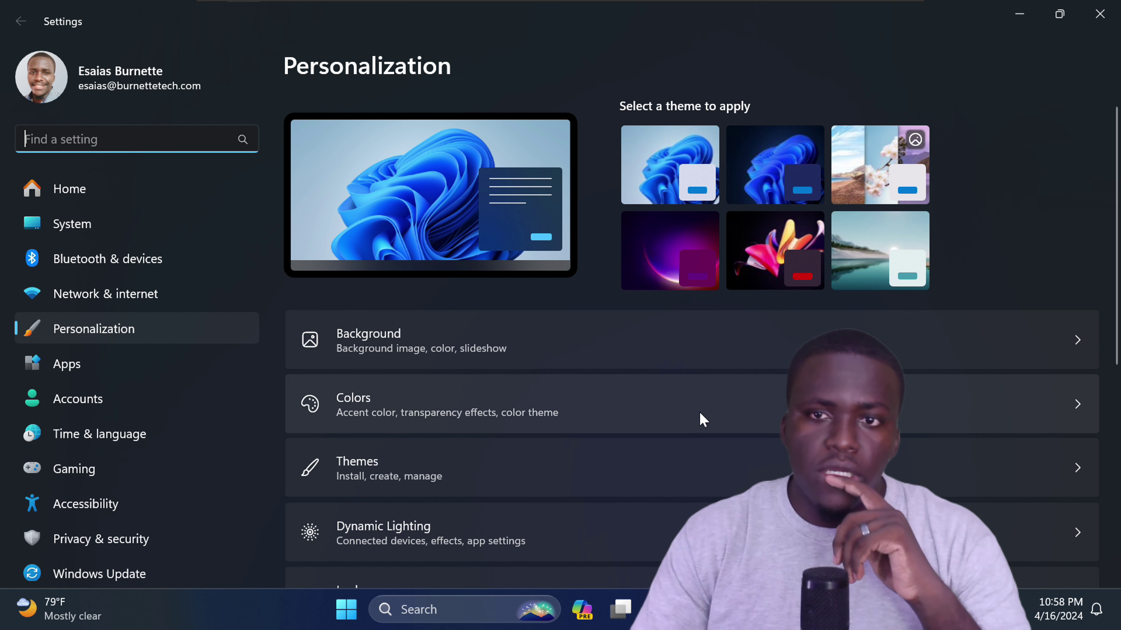
- Confirm the Colors page's mode is Dark, then close Settings
click(715, 411)
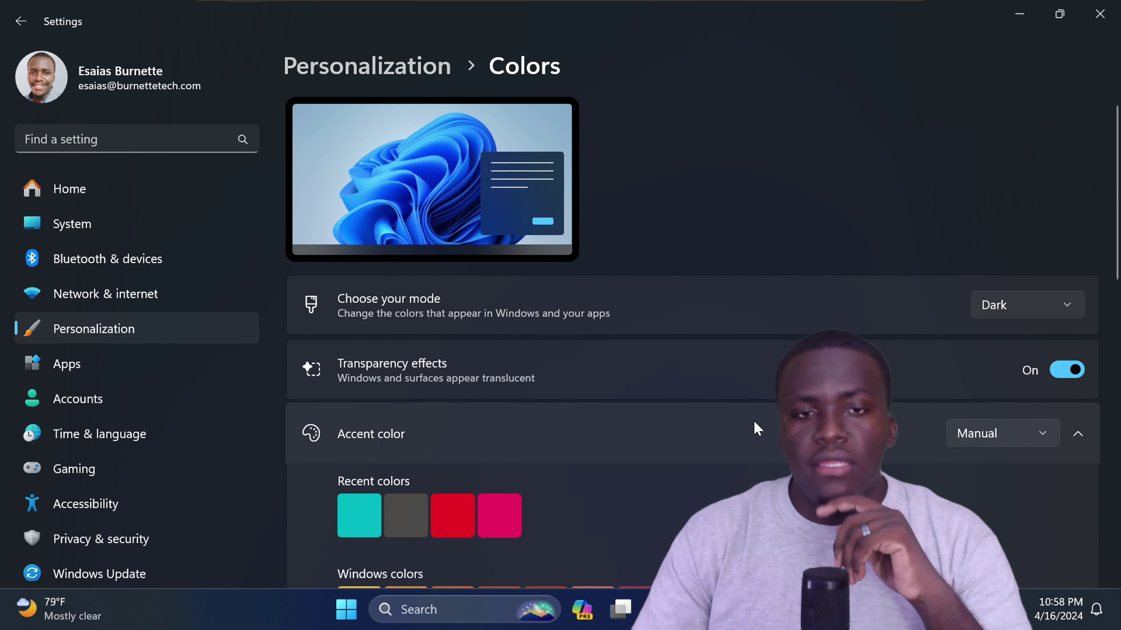
click(1017, 315)
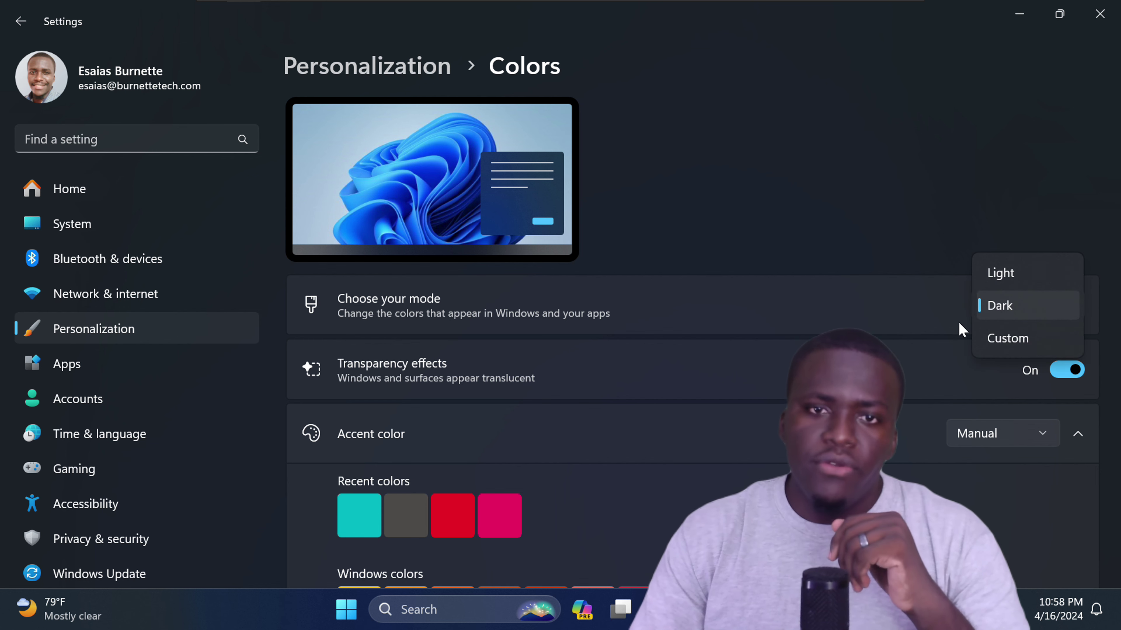
click(1099, 13)
click(1100, 14)
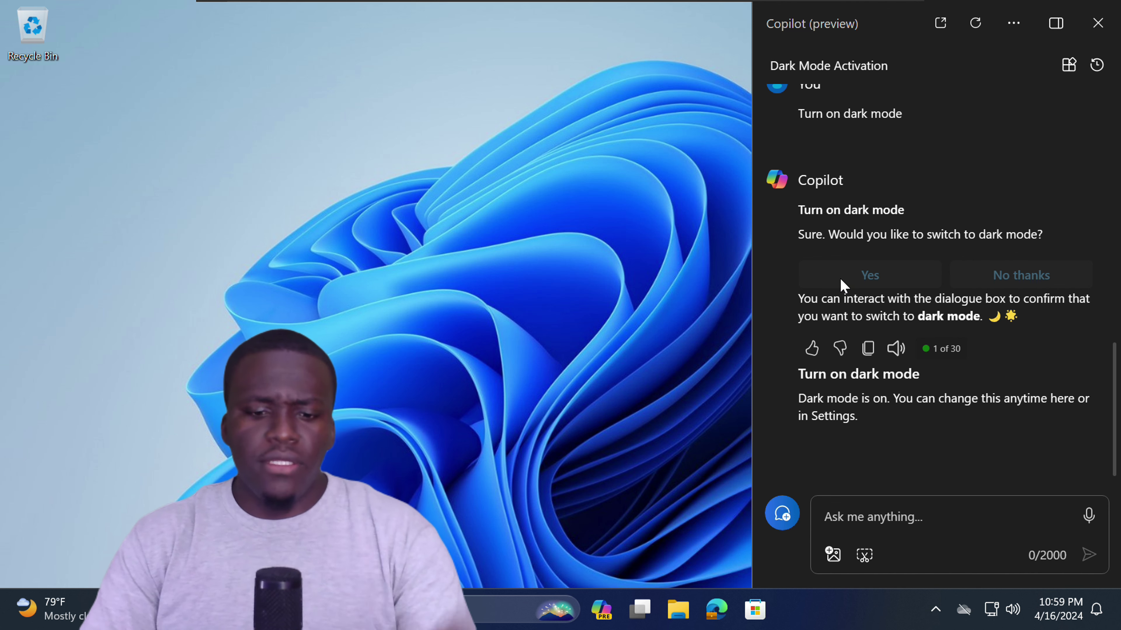
- Ask Copilot to 'mute volume' and confirm, muting the PC's speakers
click(991, 524)
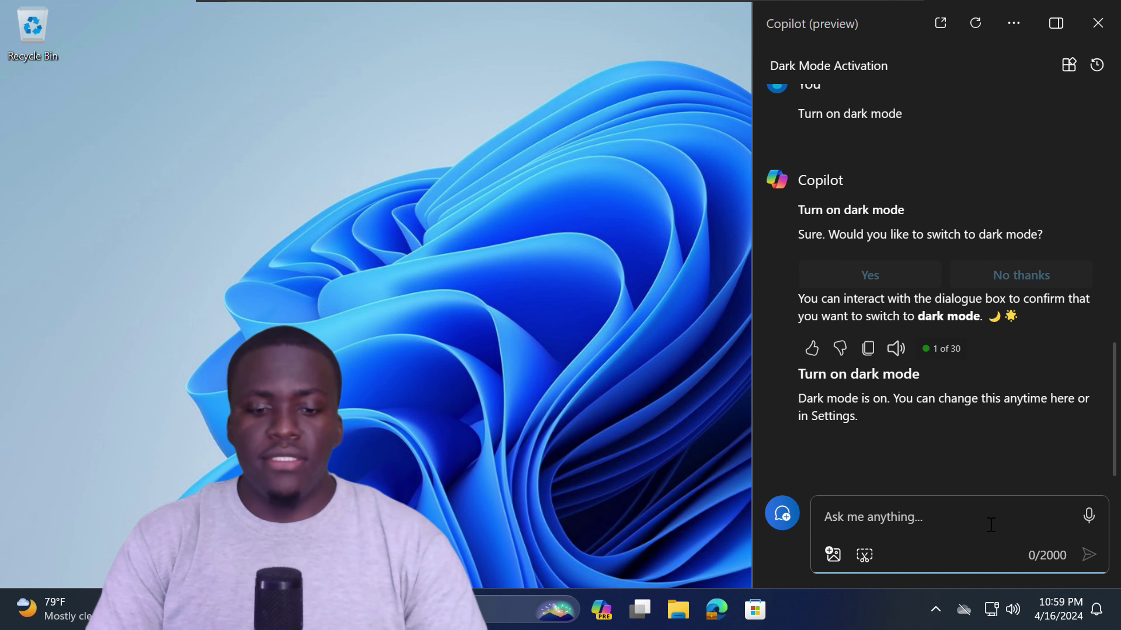
text(mute )
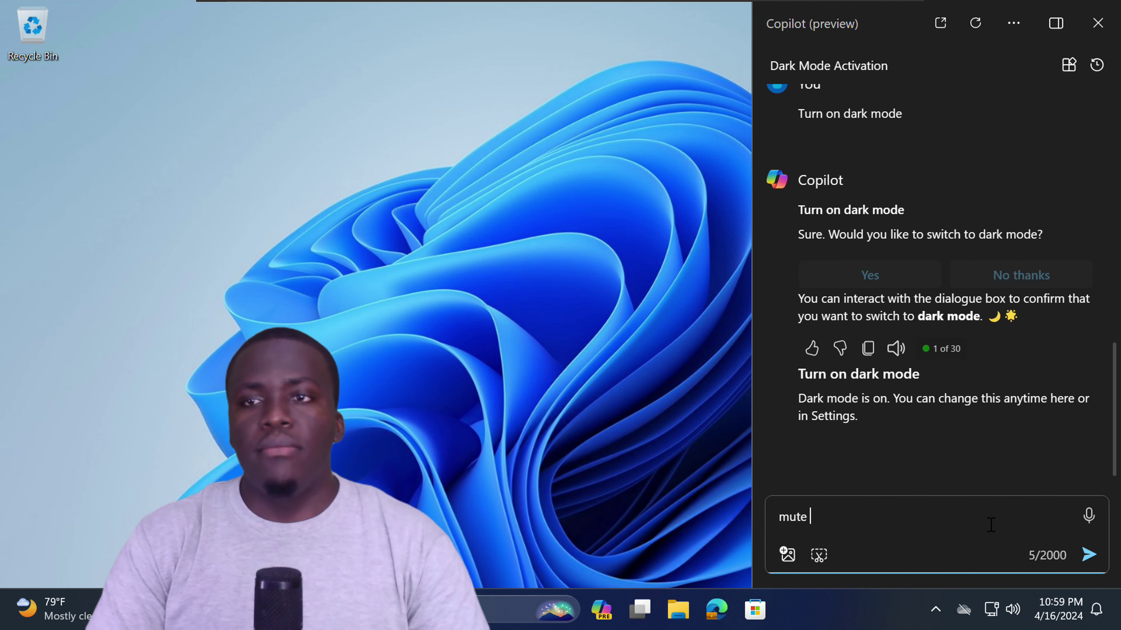
text(volume)
key(Return)
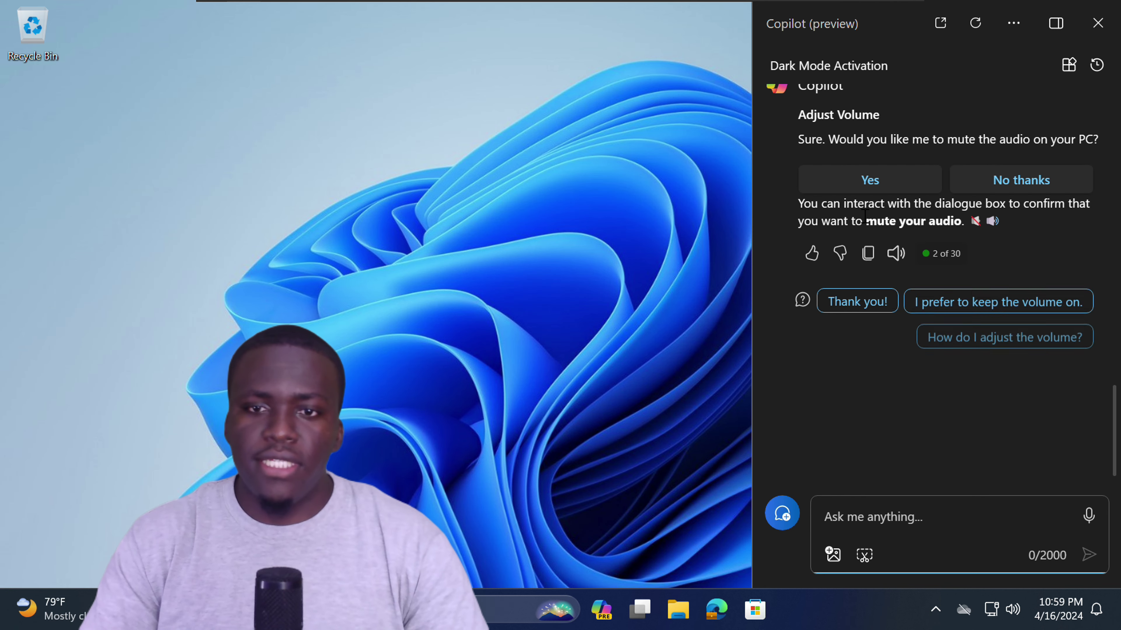
click(868, 320)
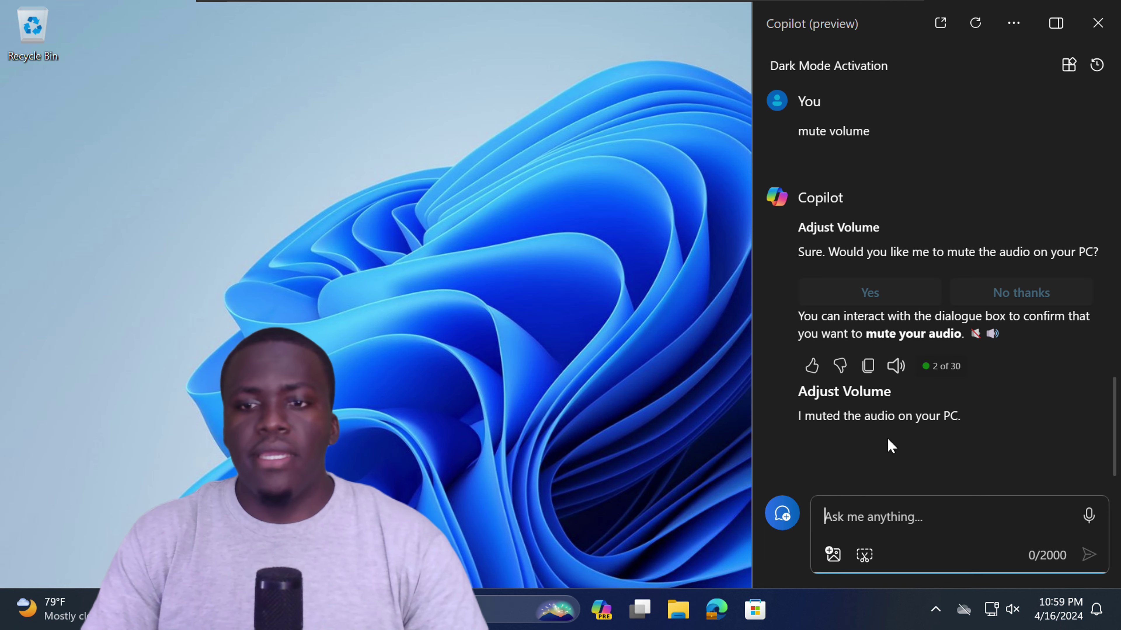
mouse_move(1012, 616)
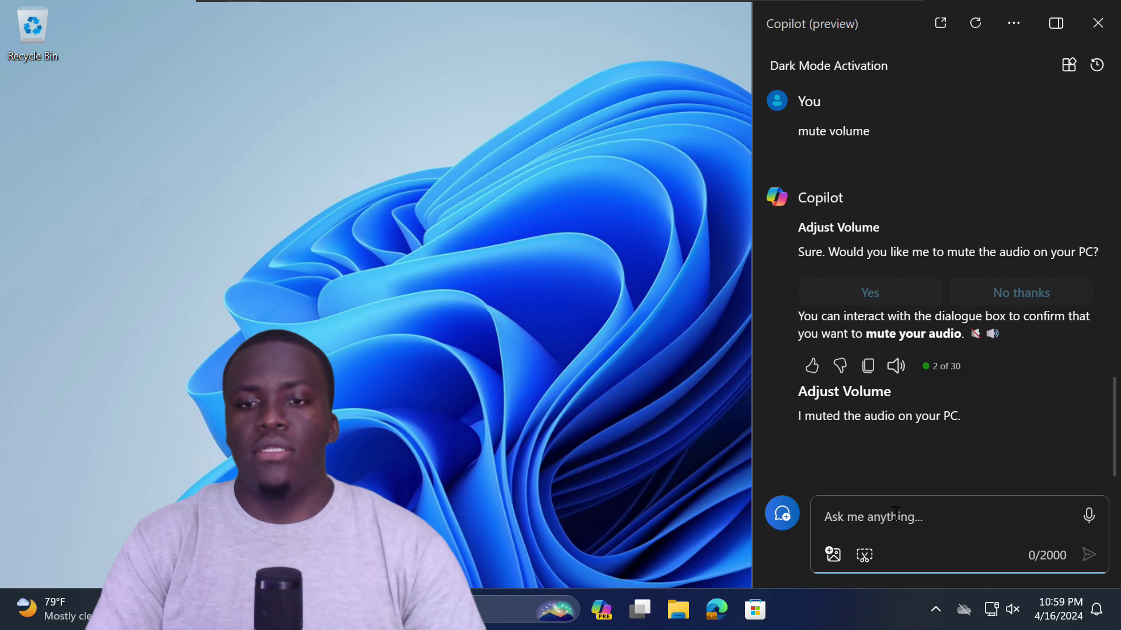
- Send 'turn off dark mode' and confirm returning Windows to light mode
text(turn off da)
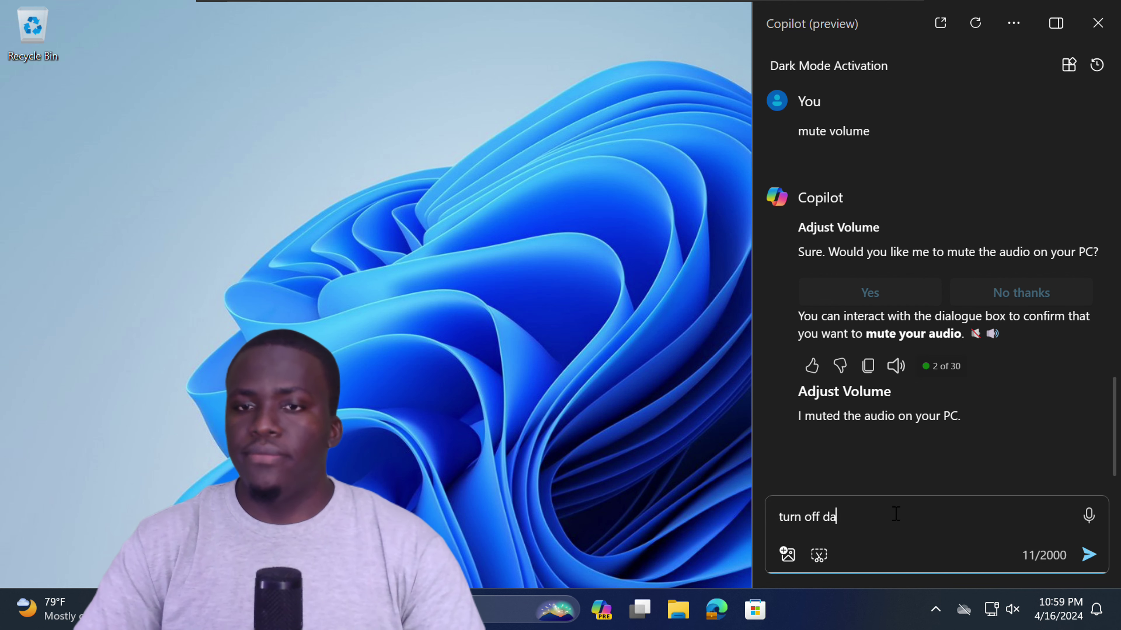
text(rk m)
key(BackSpace)
text(mode)
key(Return)
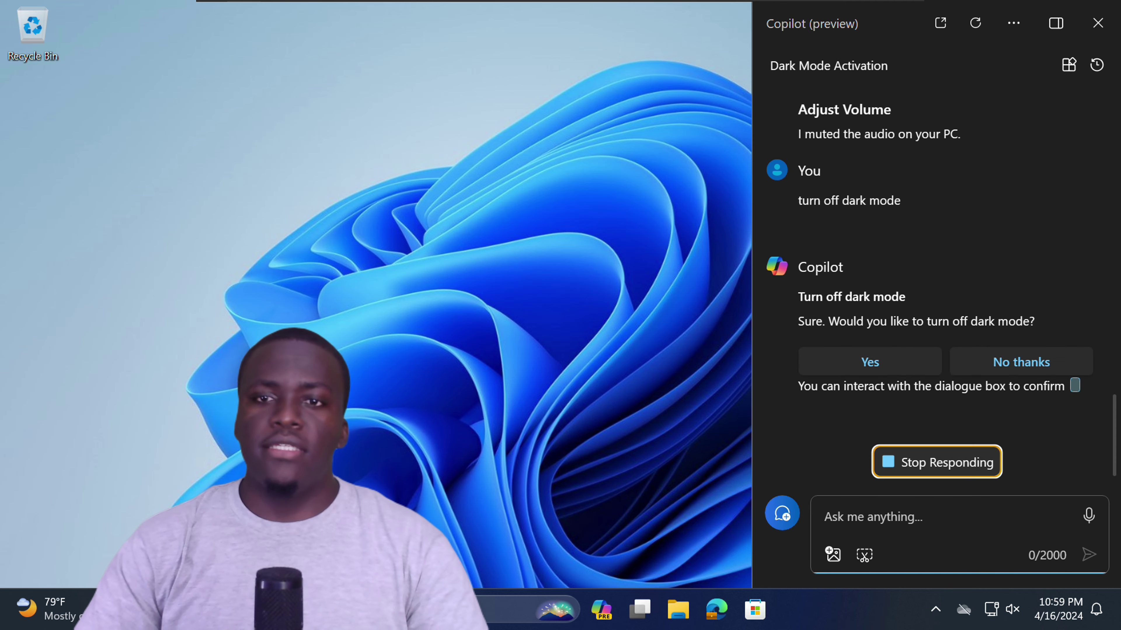
click(880, 353)
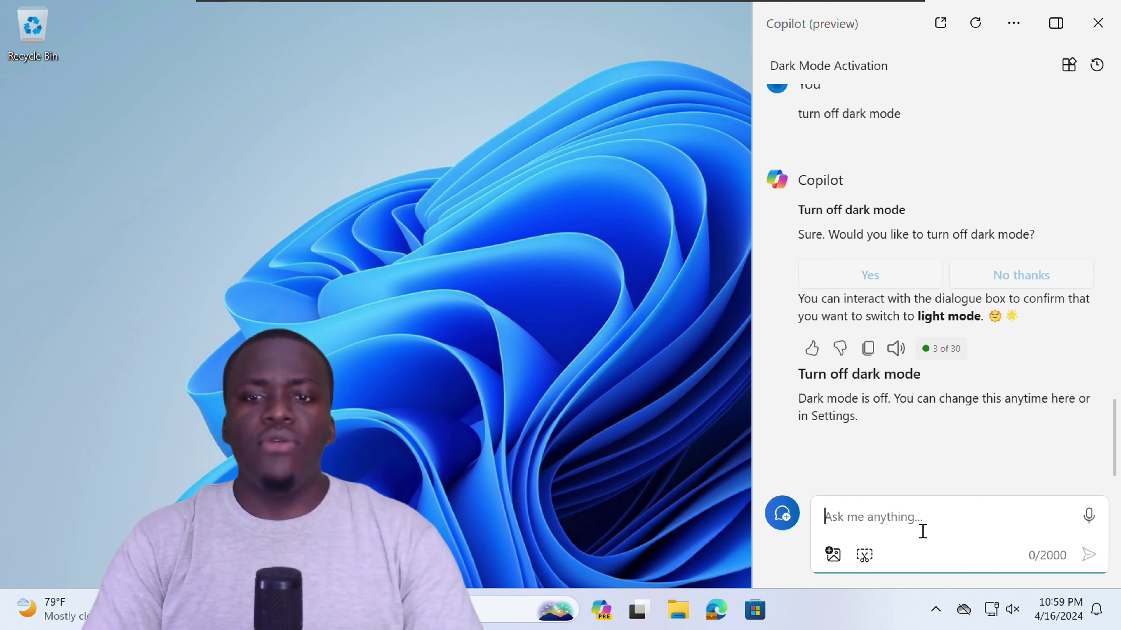
- Request a wallpaper change, then turn on Bluetooth and check it in the hidden-icons tray
text(Change we)
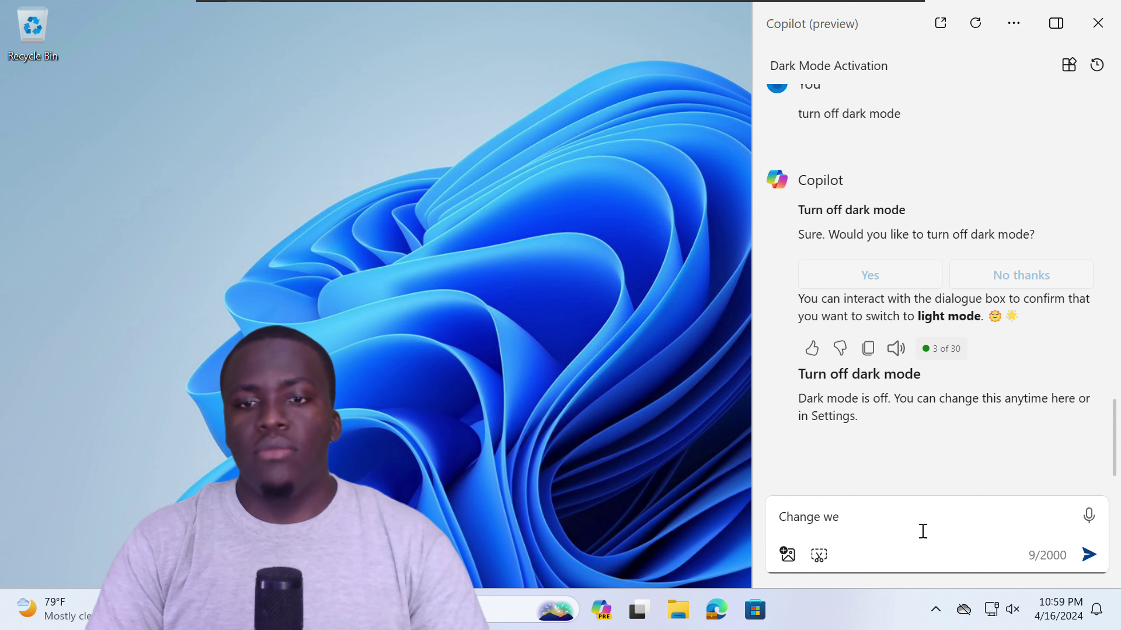
text(llpaper)
key(Return)
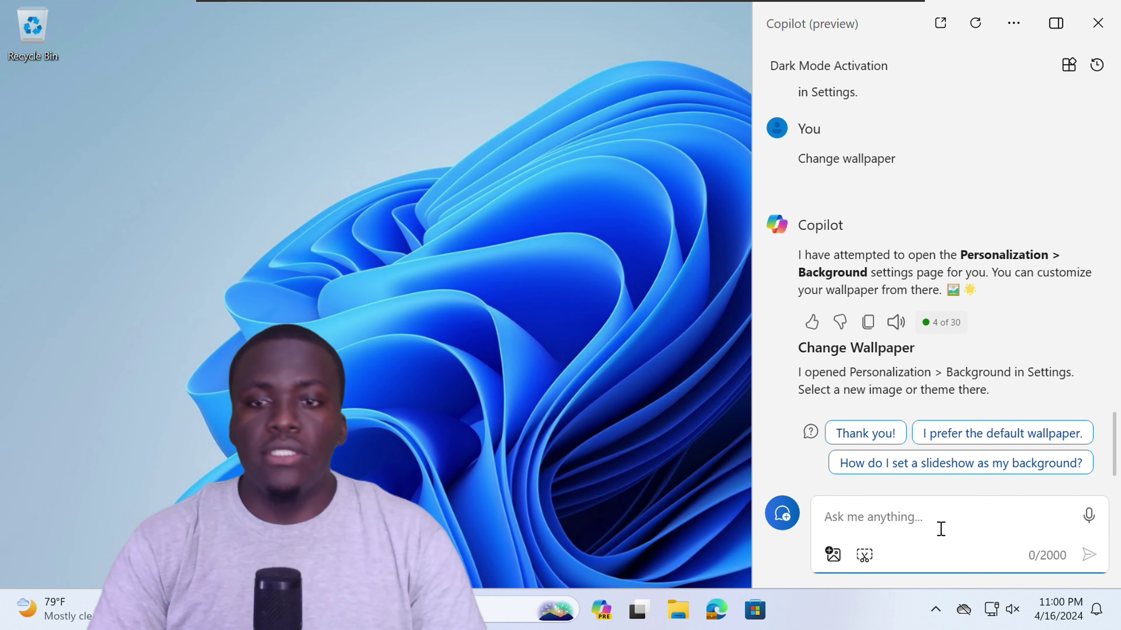
text(Turn on Bluetooth)
key(Return)
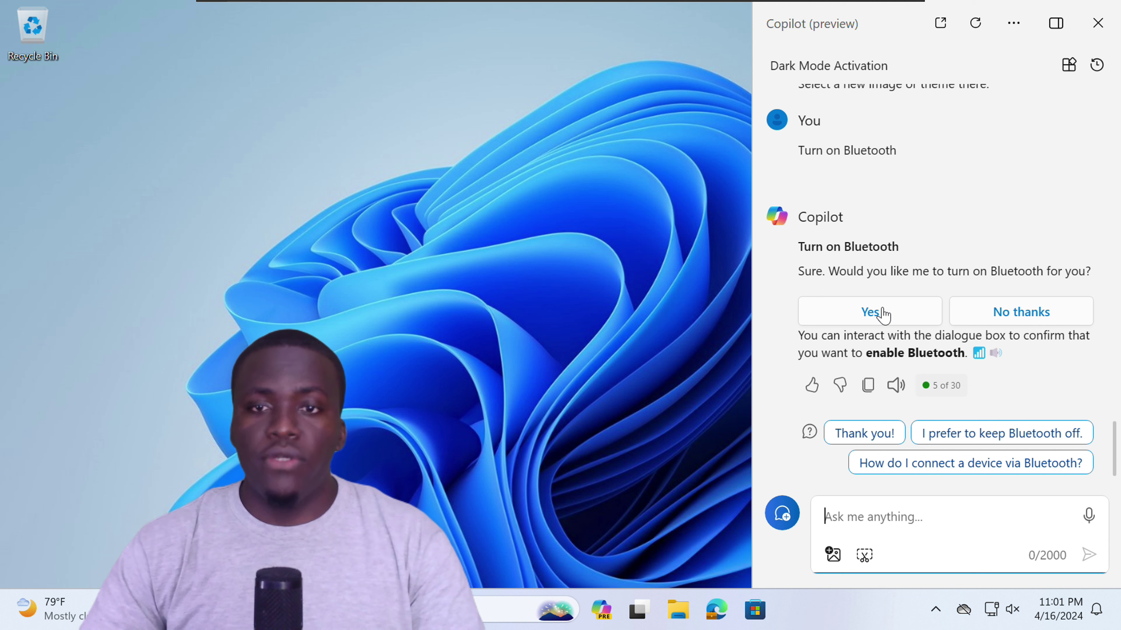
click(852, 317)
click(936, 609)
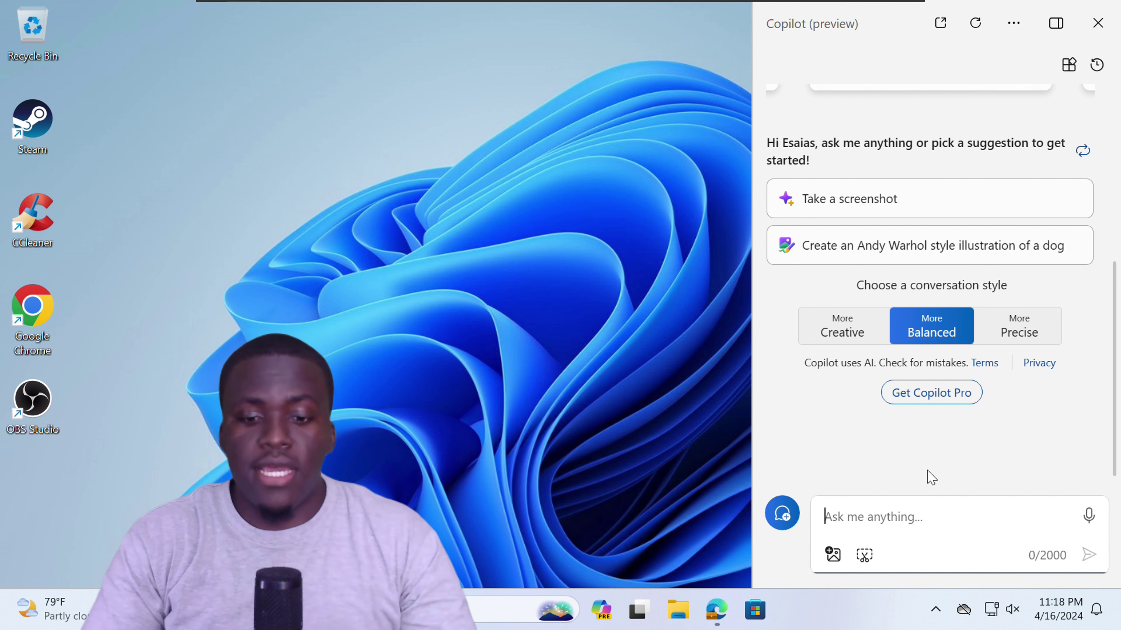
- Launch Google Chrome via Copilot, close it, then ask Copilot to launch OBS Studio
text(launch g)
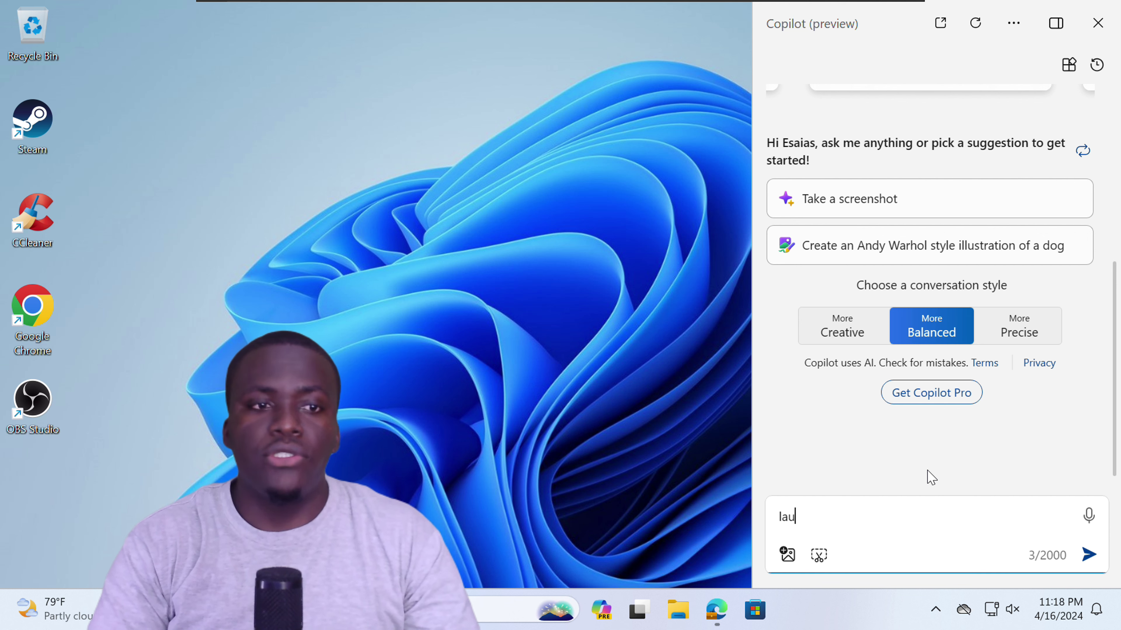
text(oogle chrome)
key(Return)
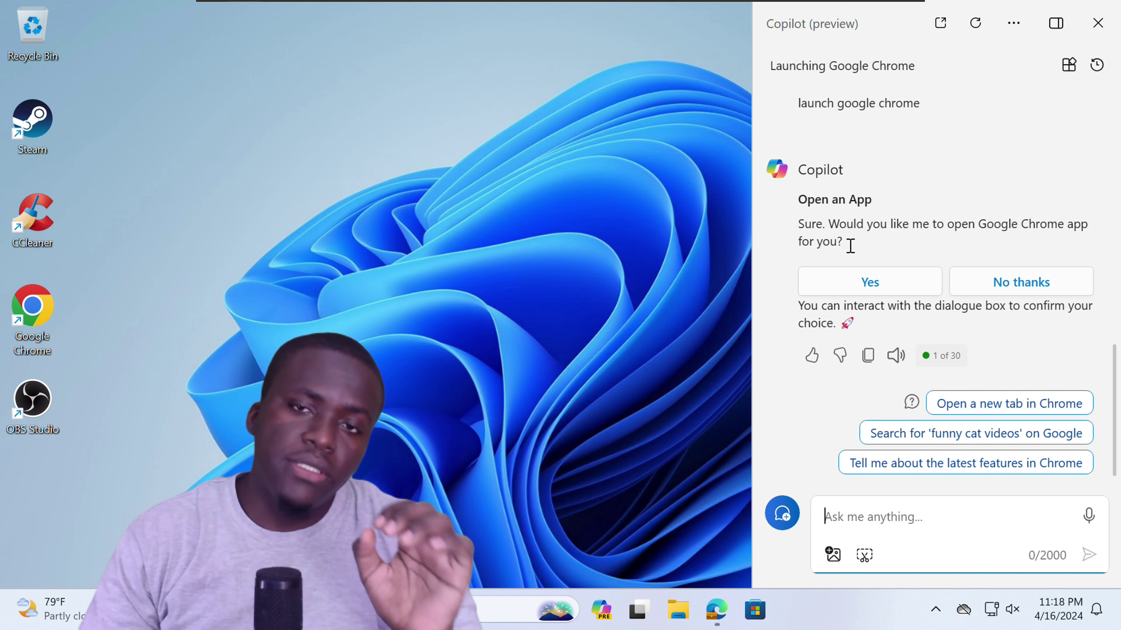
click(880, 283)
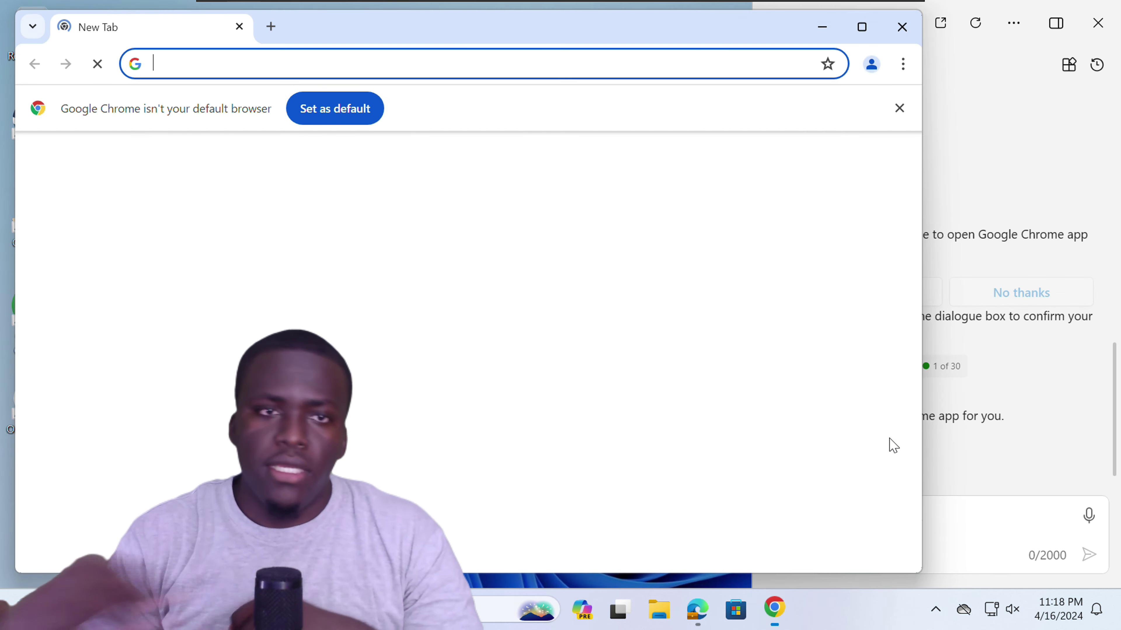
key(alt+F4)
text(launch )
text(obh studio)
key(Return)
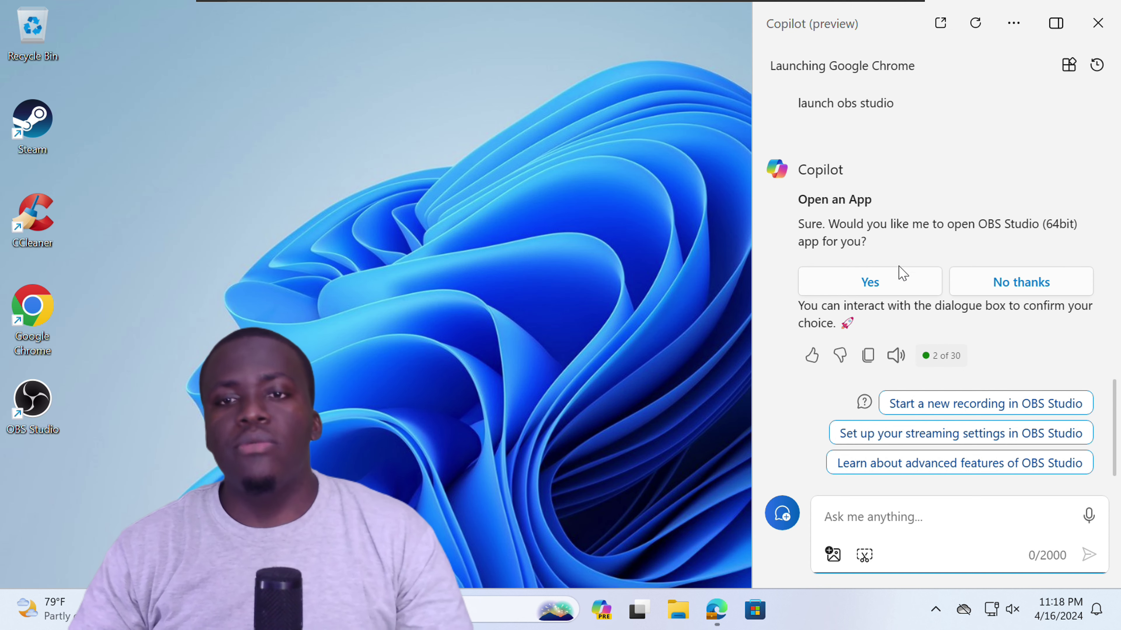
- Open OBS Studio and dismiss its update notice, then launch CCleaner, step past its welcome, and close it
click(898, 291)
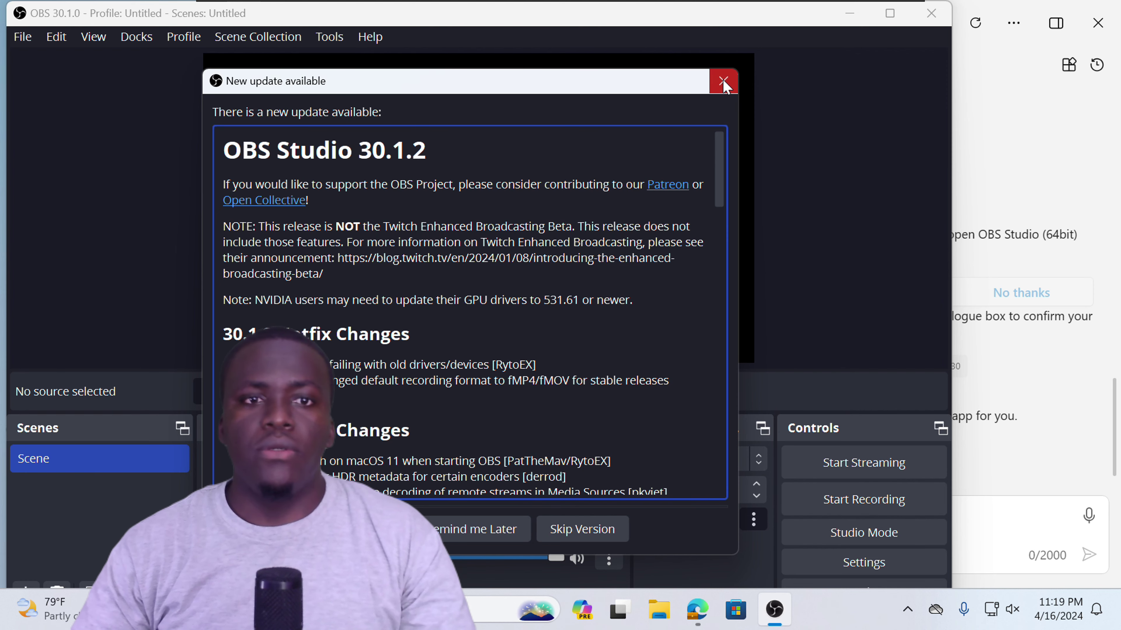
click(724, 82)
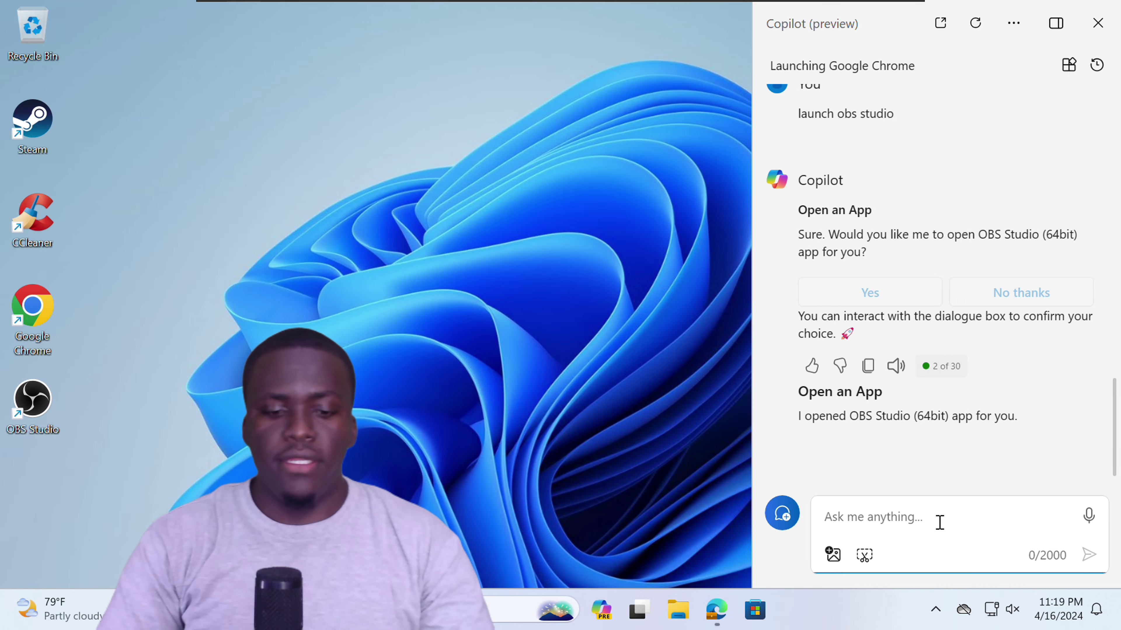
text(launch ccleaner)
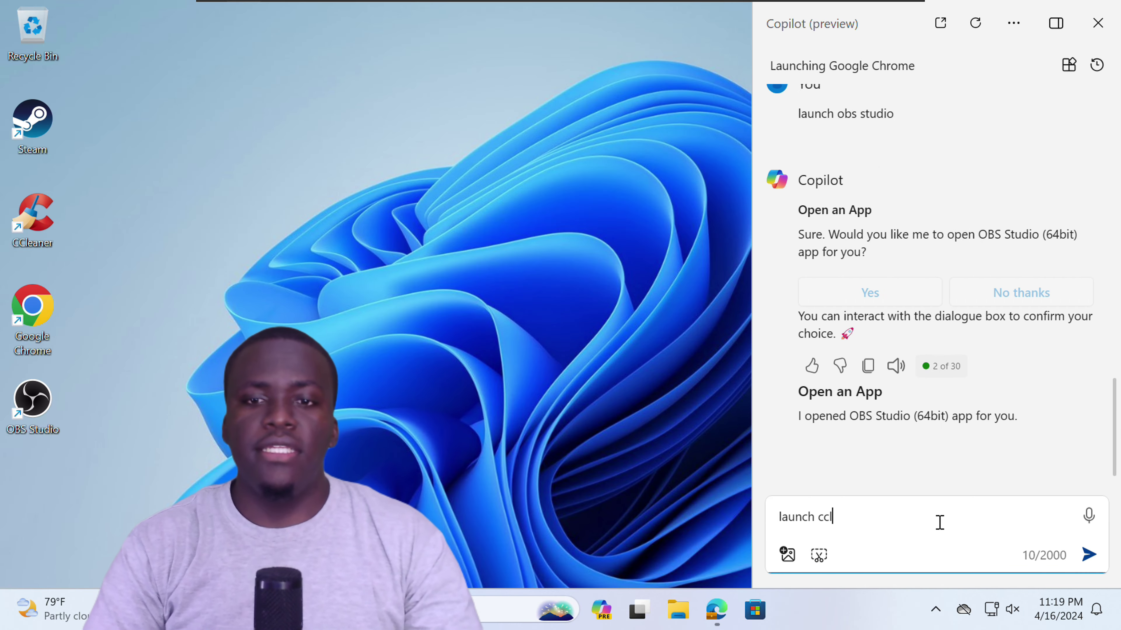
key(Return)
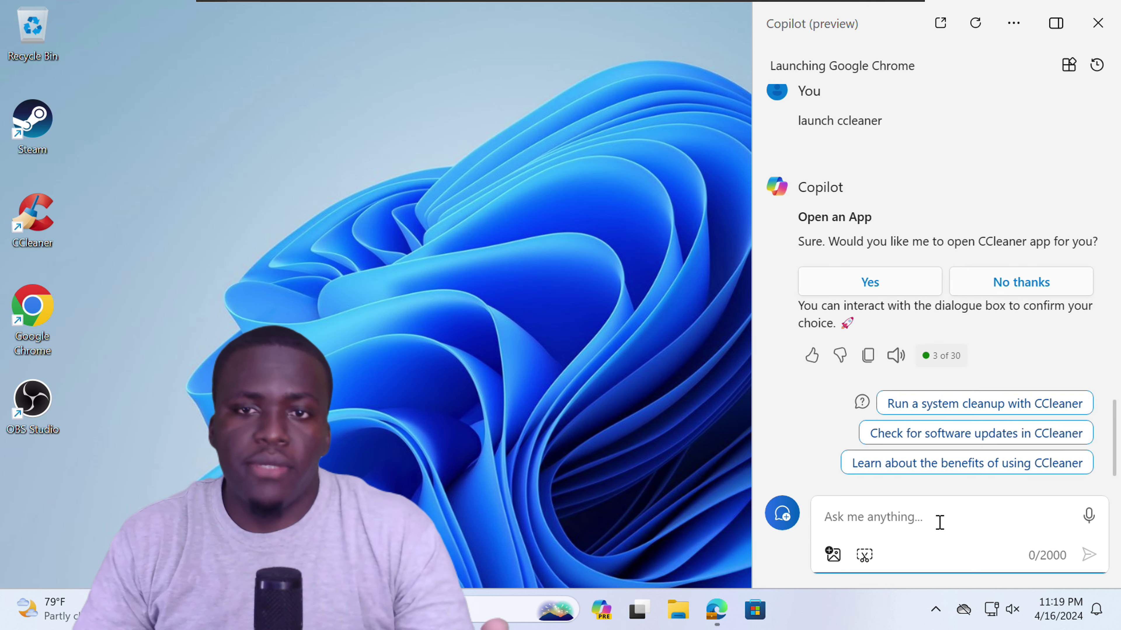
click(871, 292)
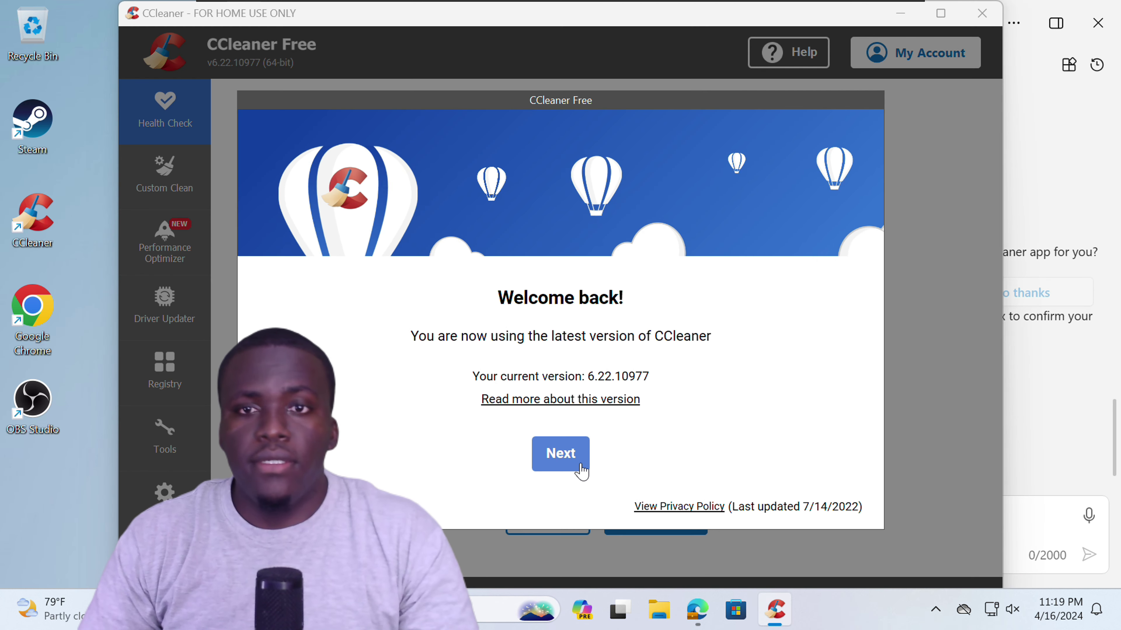
click(580, 465)
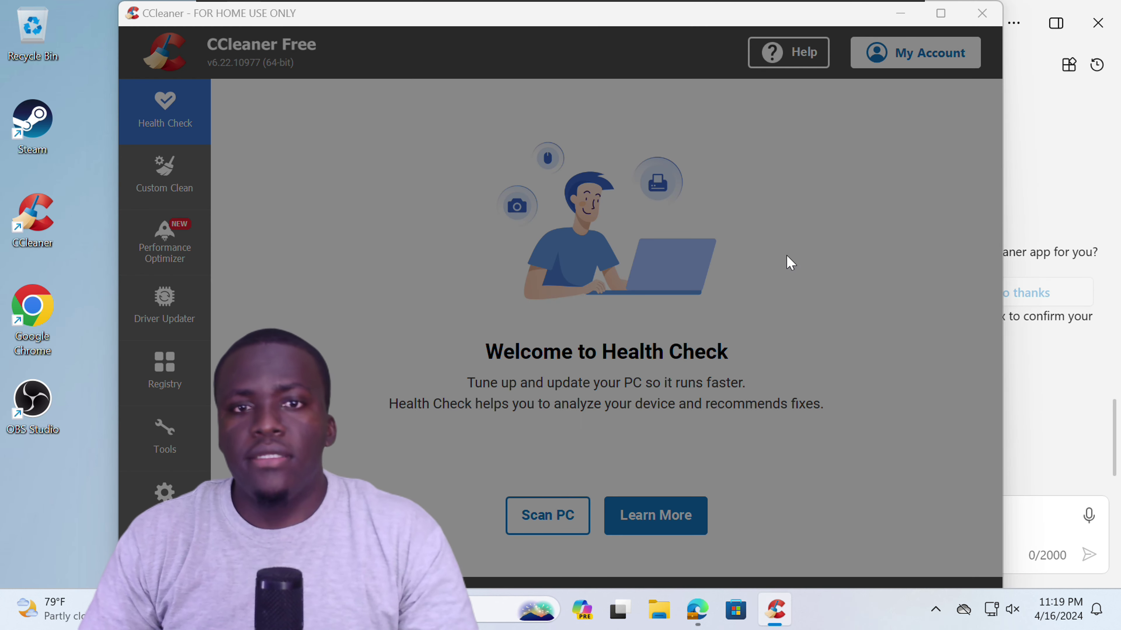
click(982, 13)
- Ask Copilot to 'launch steam' and confirm opening Steam
click(970, 514)
text(launch steam)
key(Return)
click(935, 292)
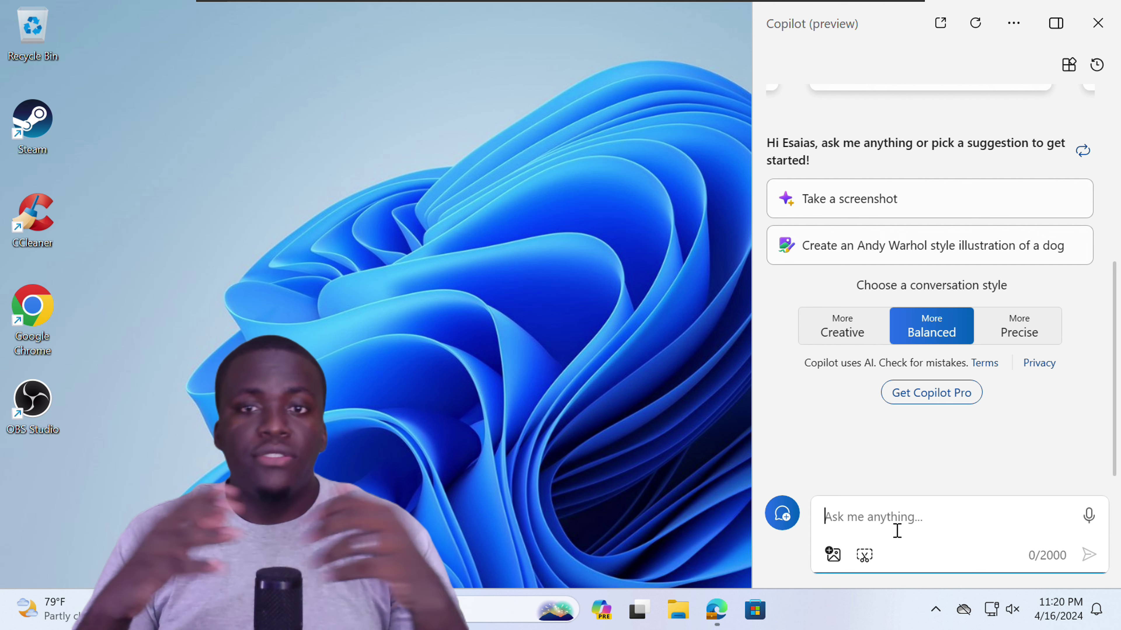
- Have Copilot 'take a screenshot' and capture it, then request 'launch a screen cast'
text(take)
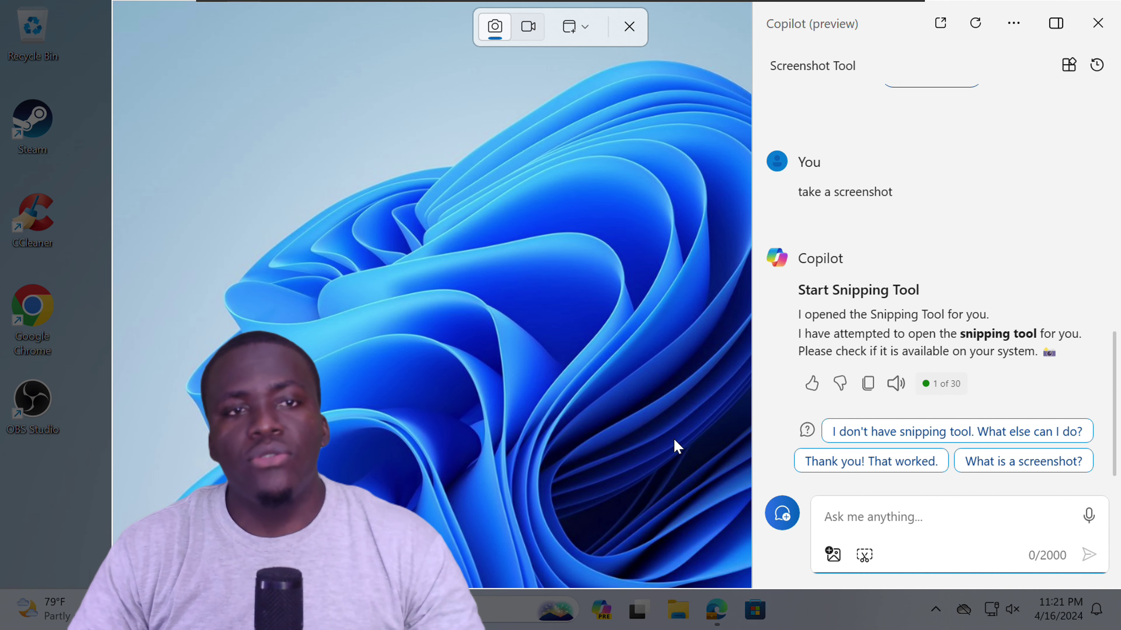
click(739, 466)
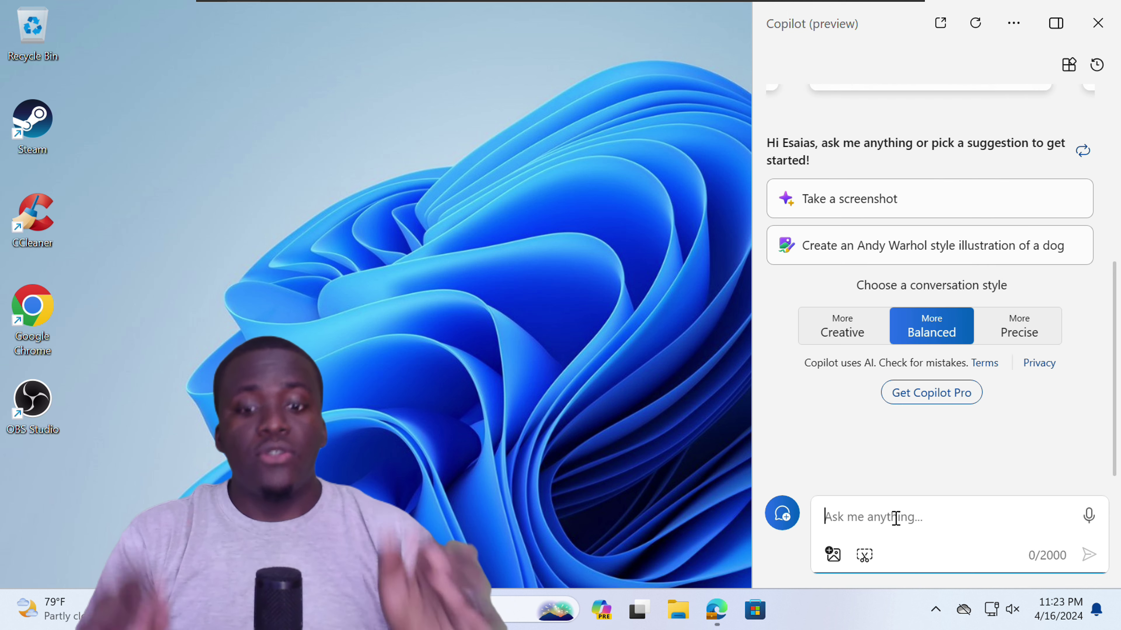
text(launc)
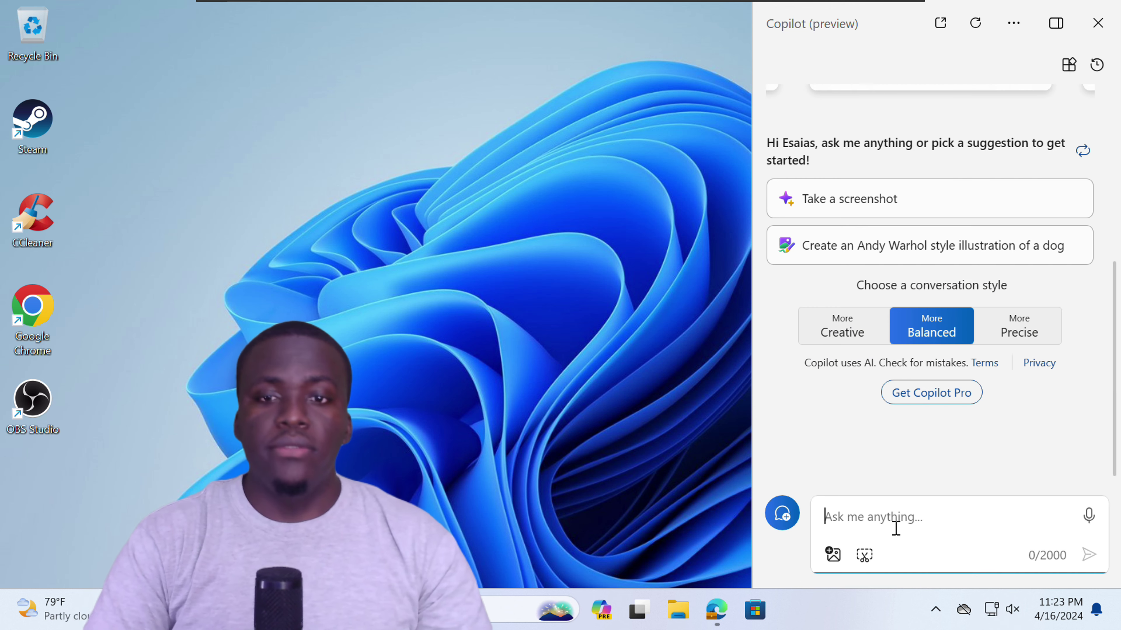
- Open File Explorer via 'open file explorer' and close it, then ask to 'add a keyboard'
text(open fil)
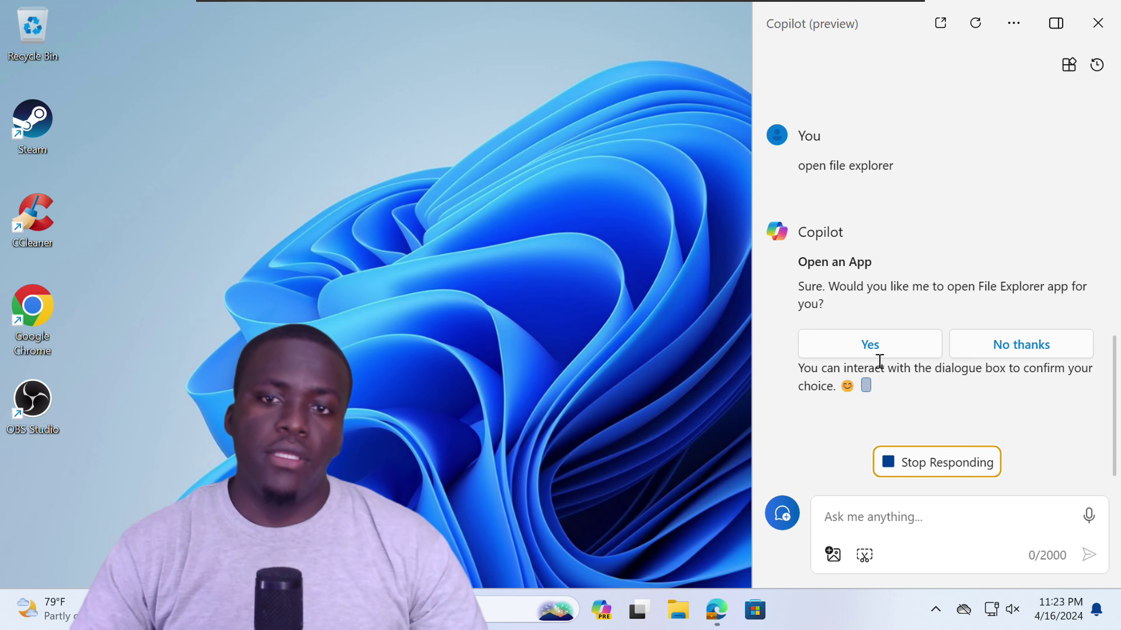
click(808, 294)
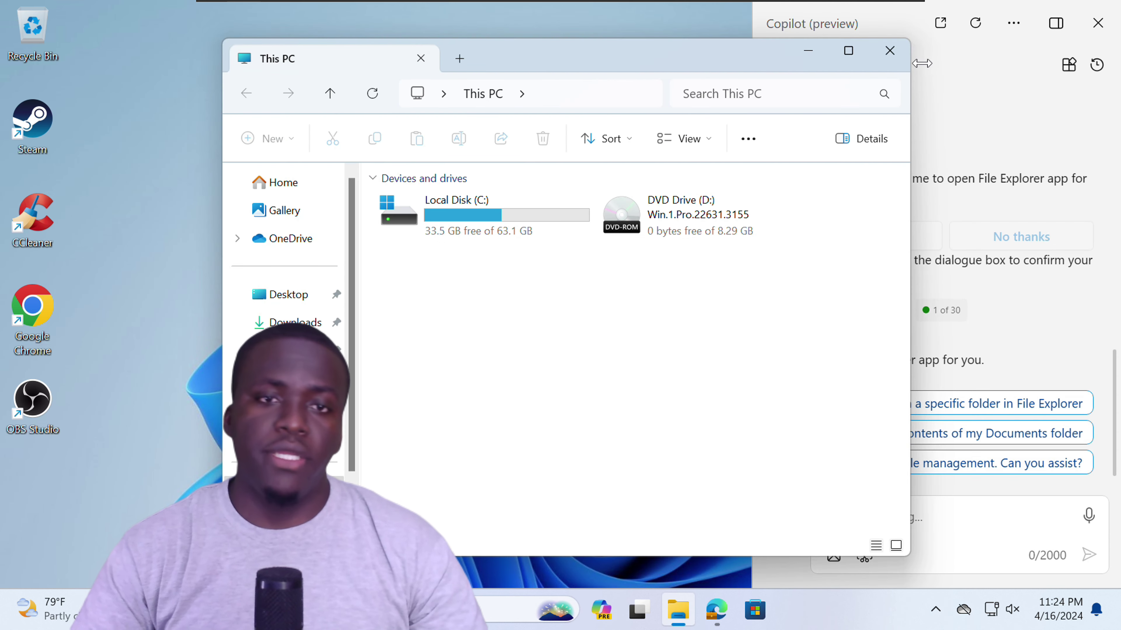
click(889, 52)
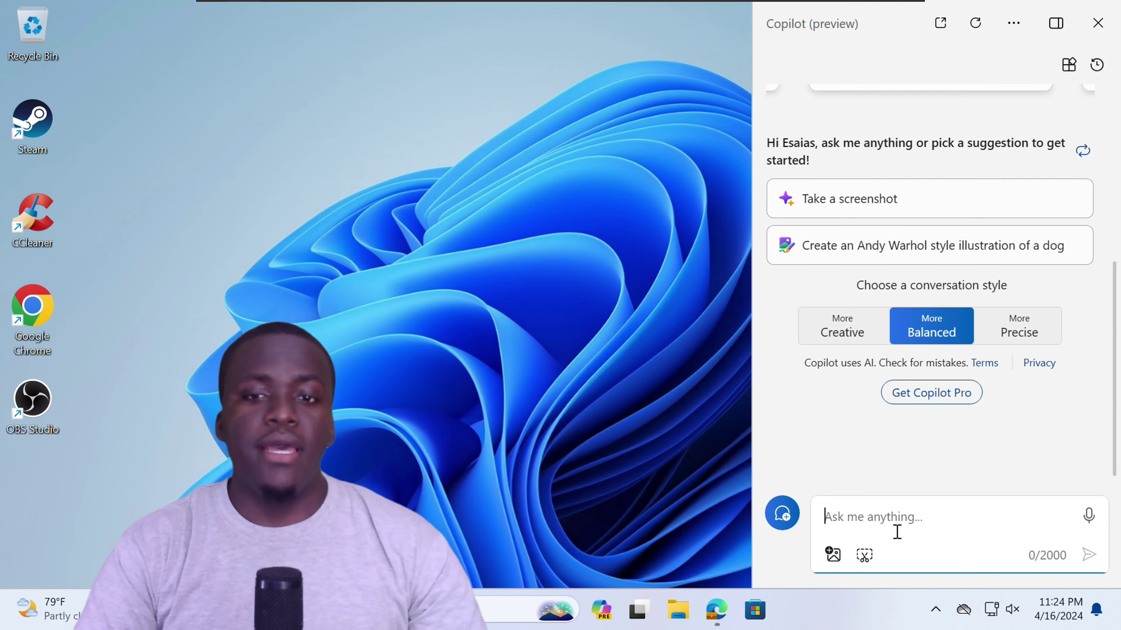
text(add a ke)
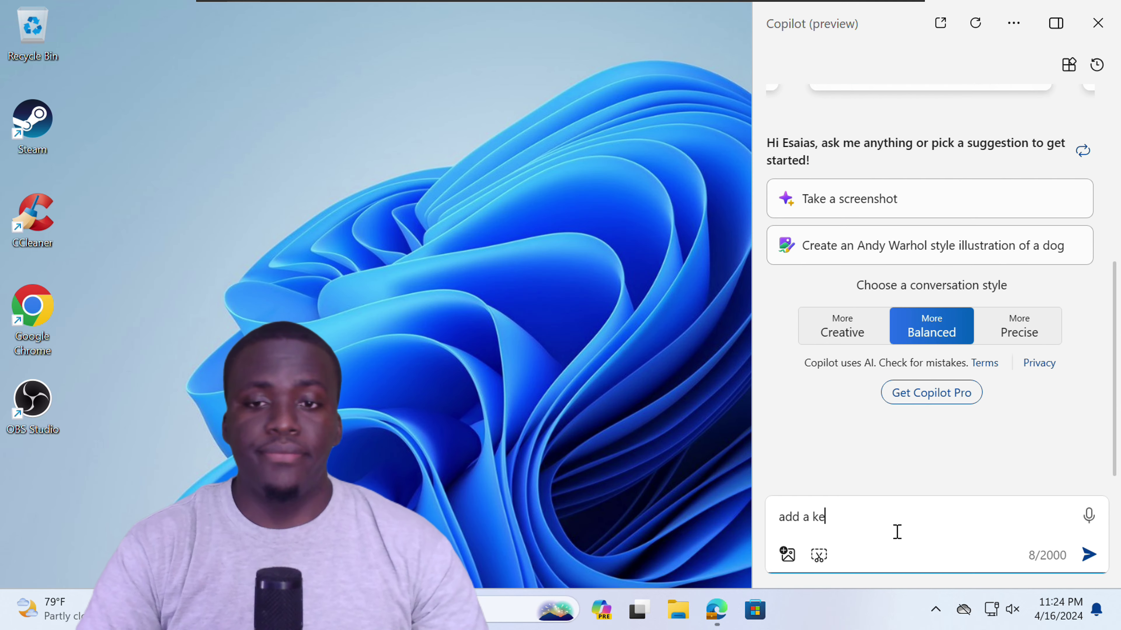
text(ybo)
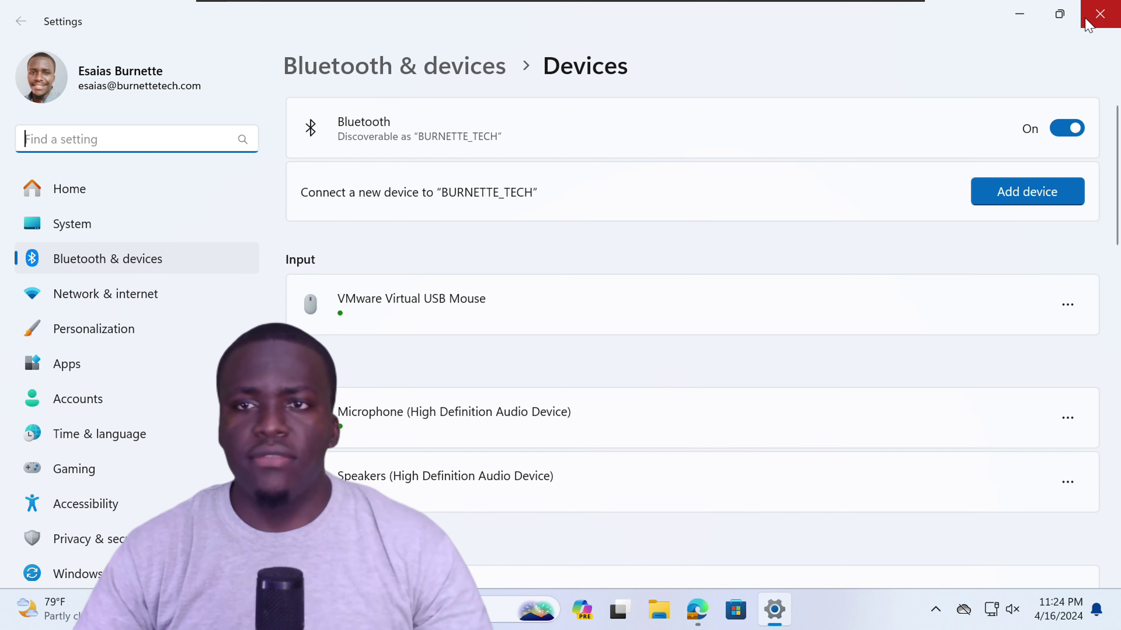
- Close Settings, snap Edge left beside File Explorer, then request launching Steam, CCleaner, Google Chrome and OBS Studio
click(1099, 14)
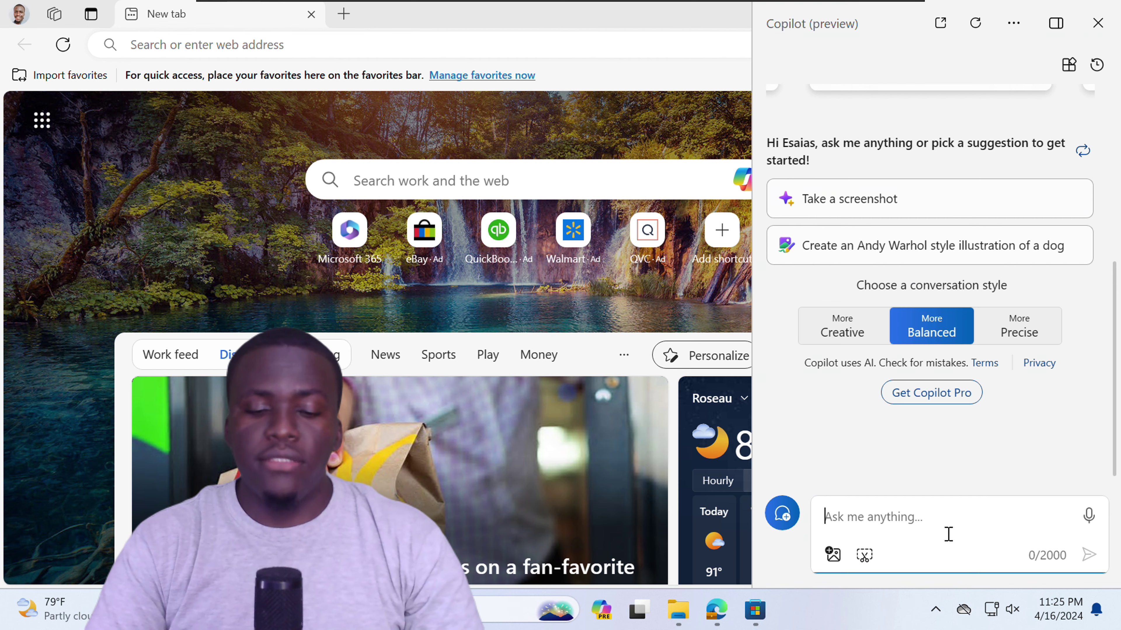
text(snap)
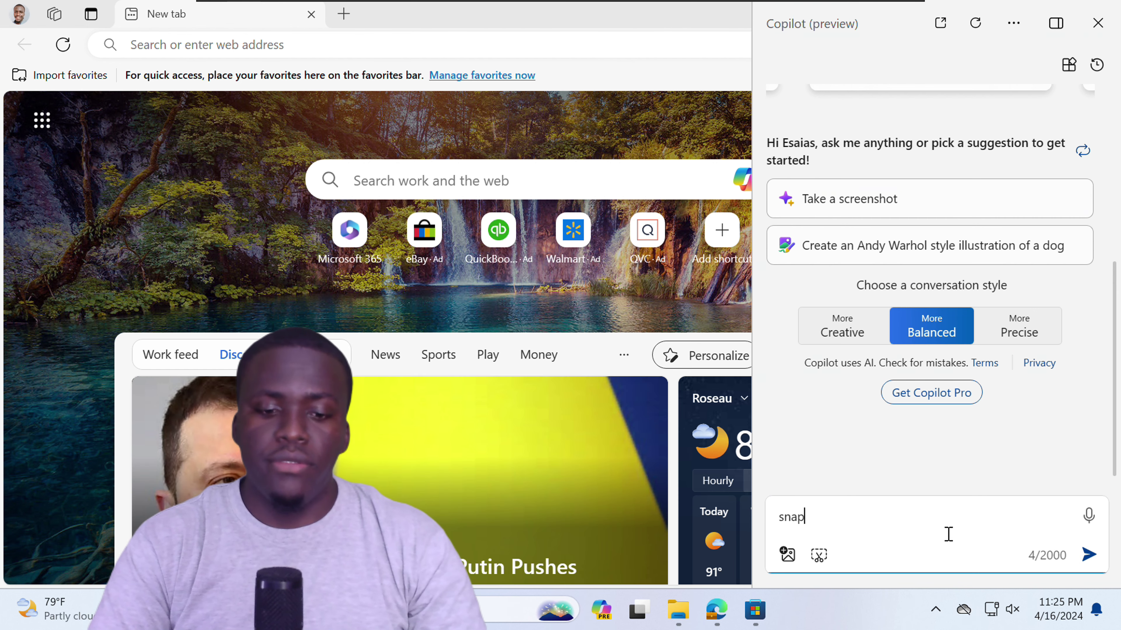
key(super+Left)
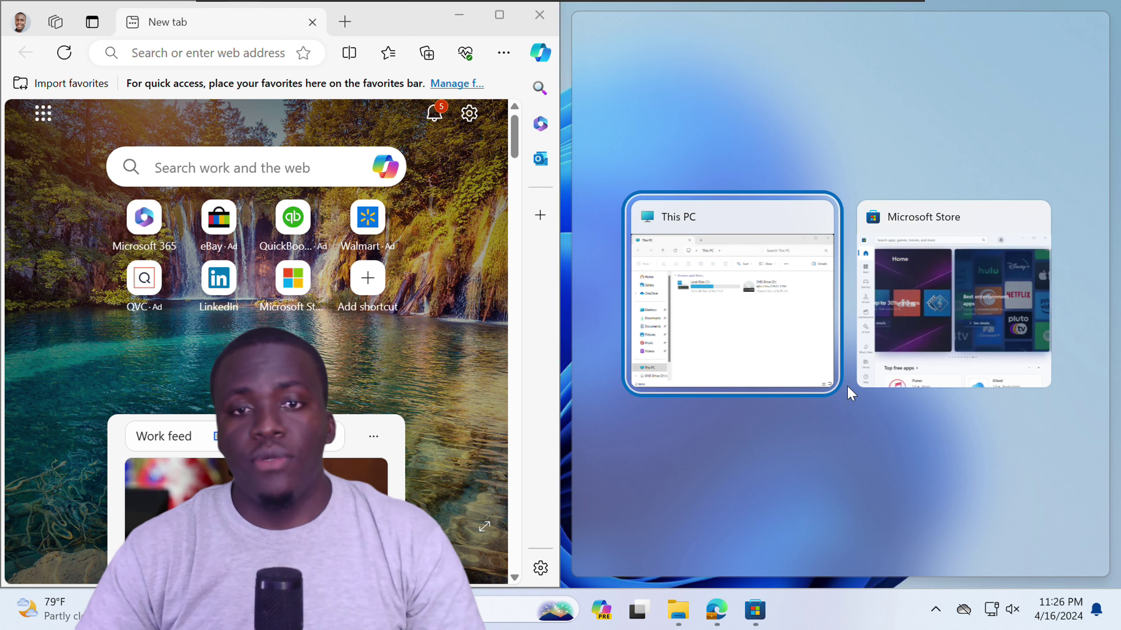
click(746, 343)
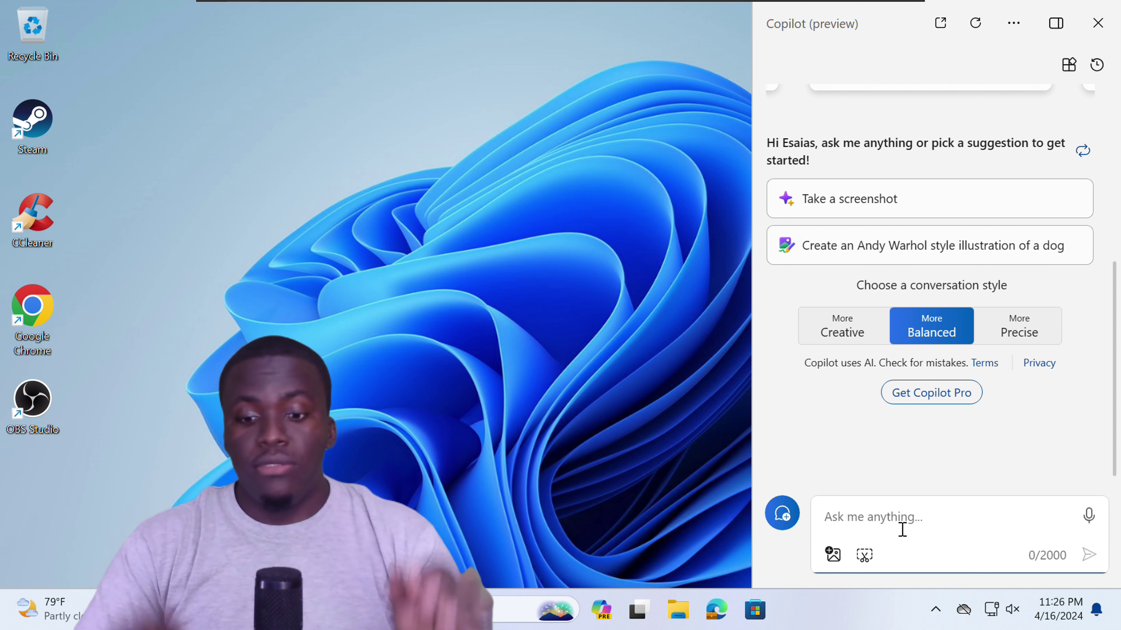
text(laund)
text(h steam, ccleaner, google chrome, obs studio)
key(Return)
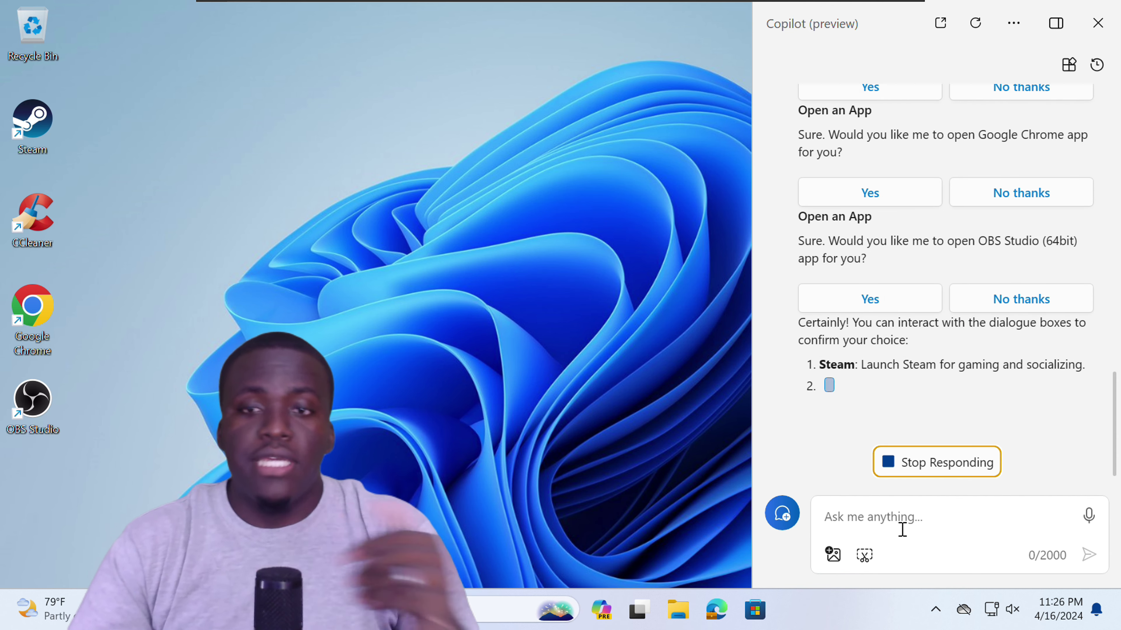
- Switch between More Creative, More Precise and More Creative styles, finishing on More Balanced
scroll(911, 383, up, 10)
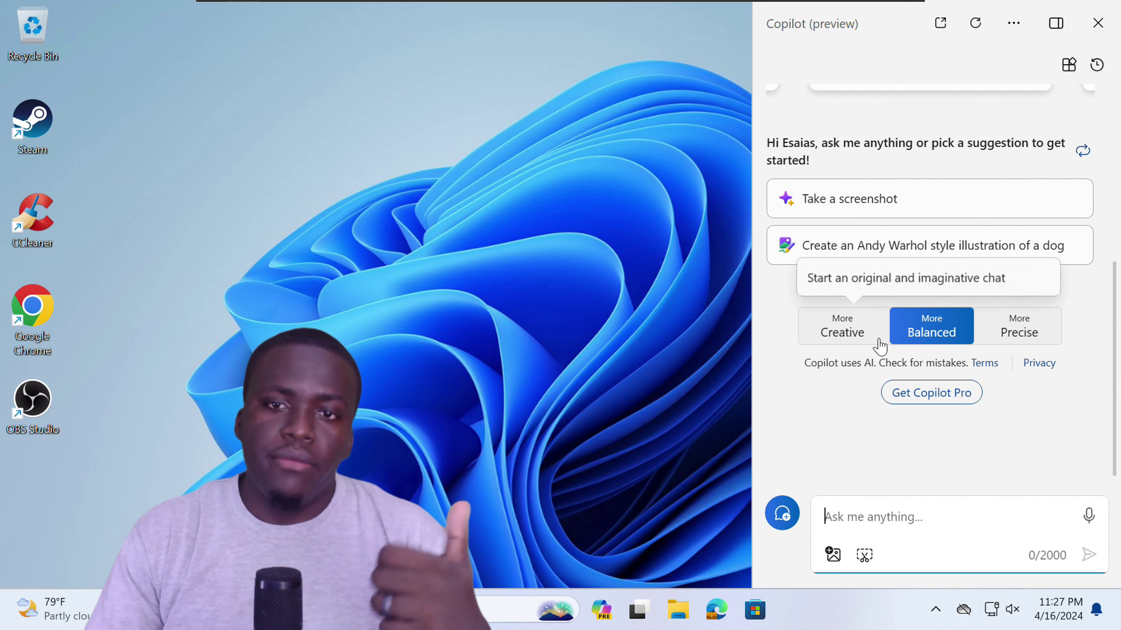
click(858, 336)
click(1023, 337)
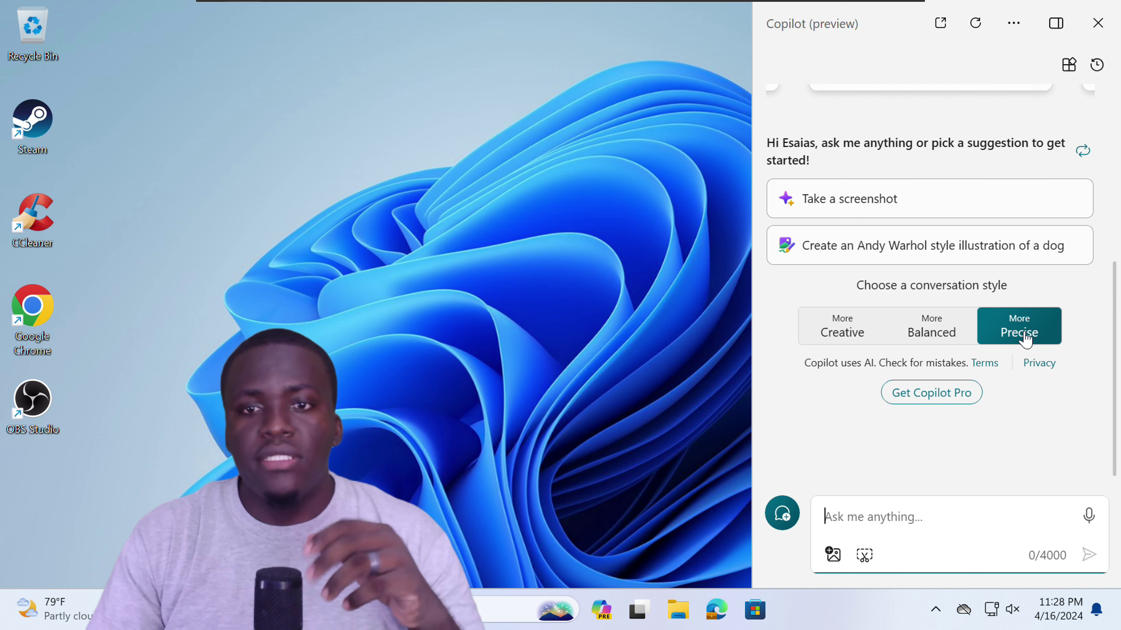
click(835, 335)
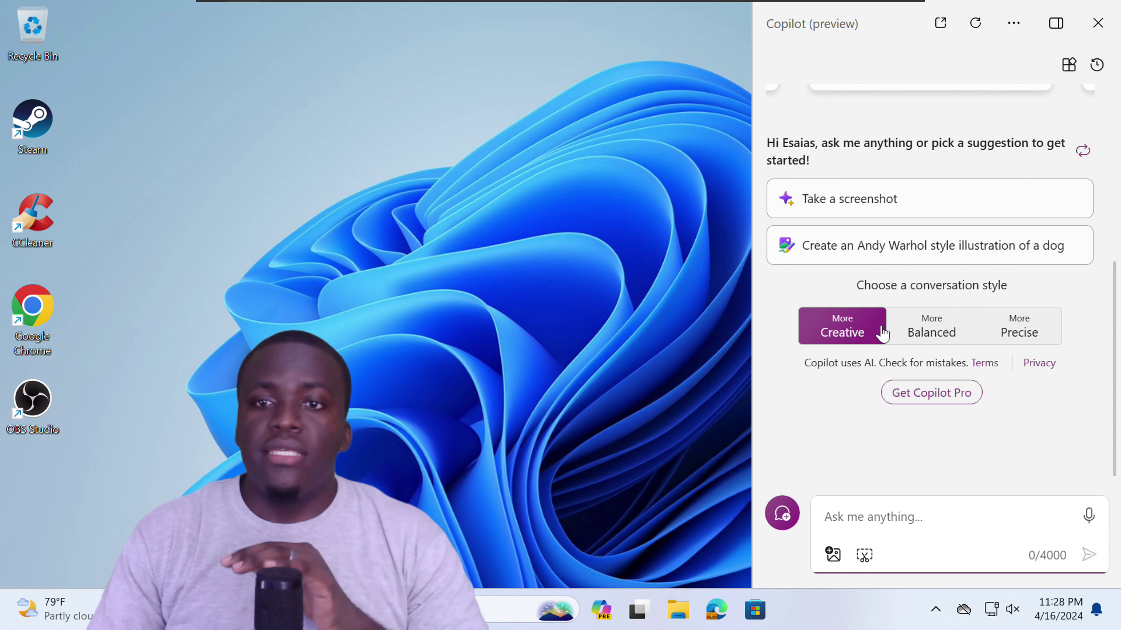
click(910, 334)
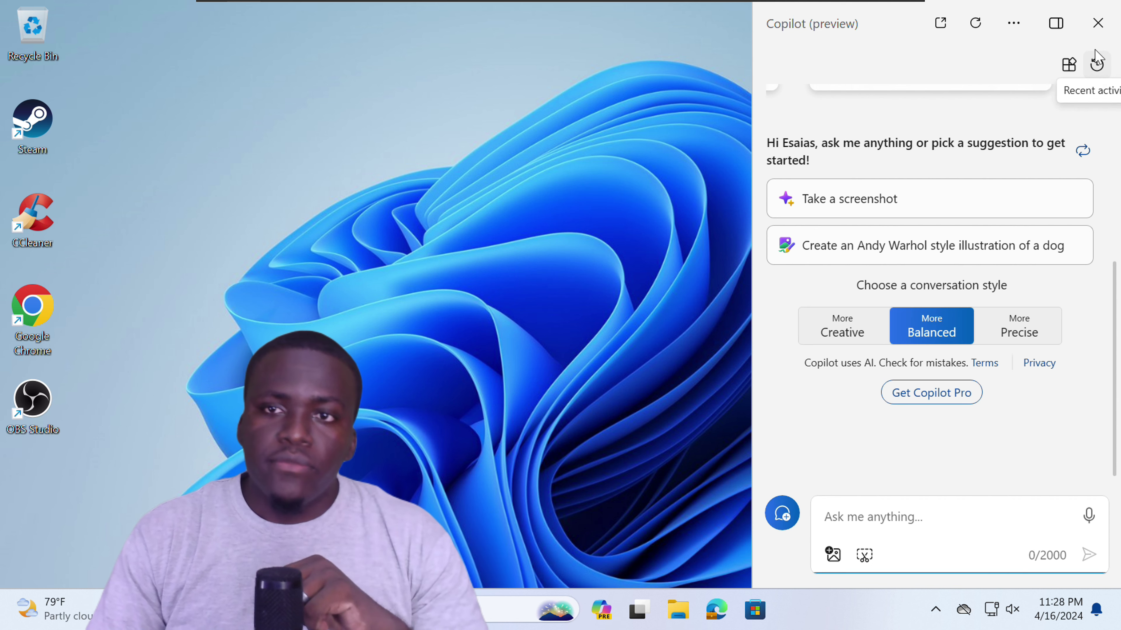
- Browse the Plugins list and recent Chats, then start a chat with the Designer GPT
click(1069, 64)
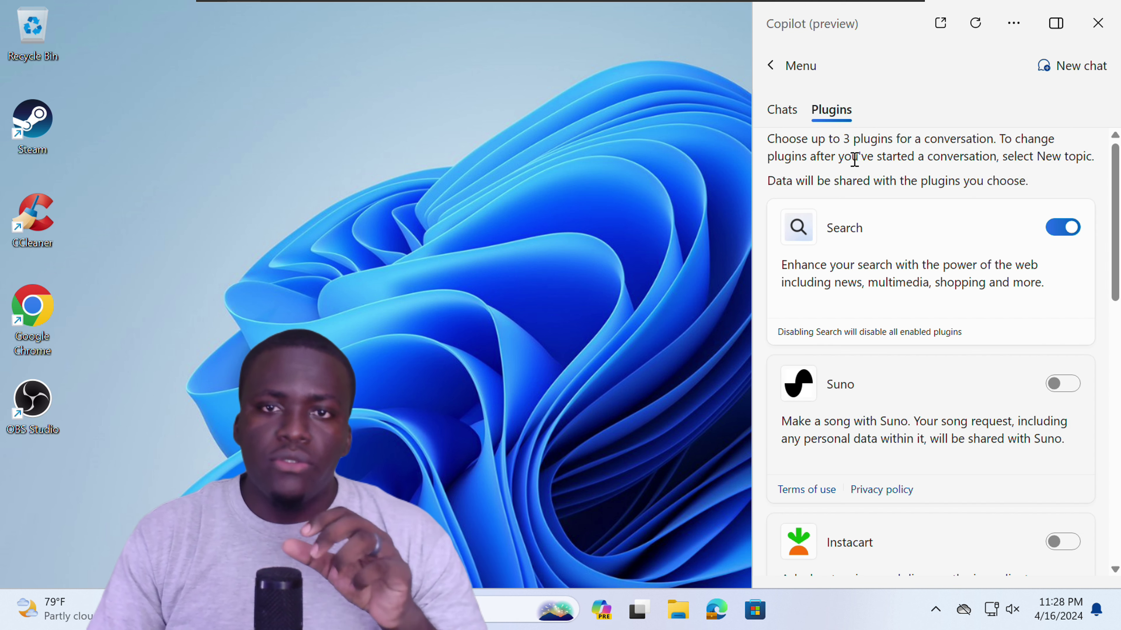
click(793, 115)
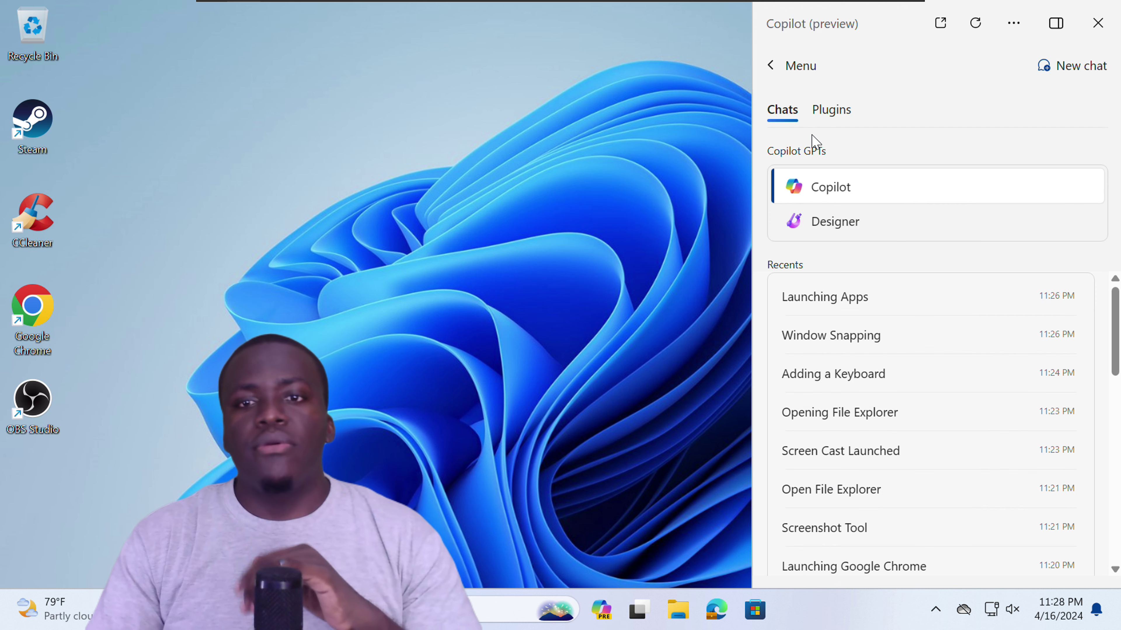
click(879, 228)
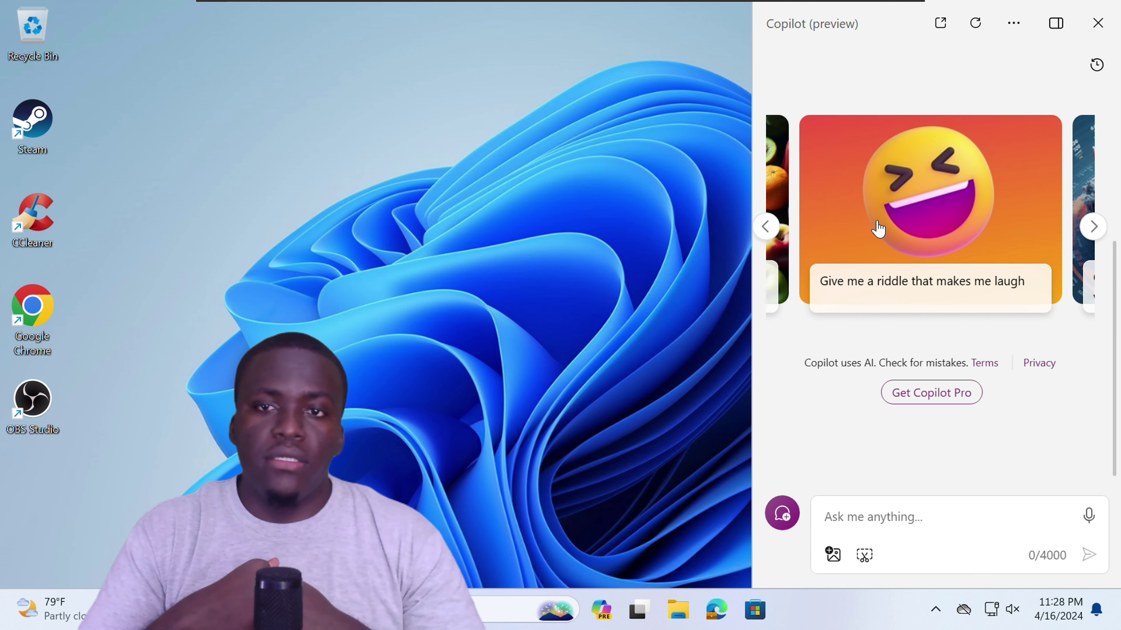